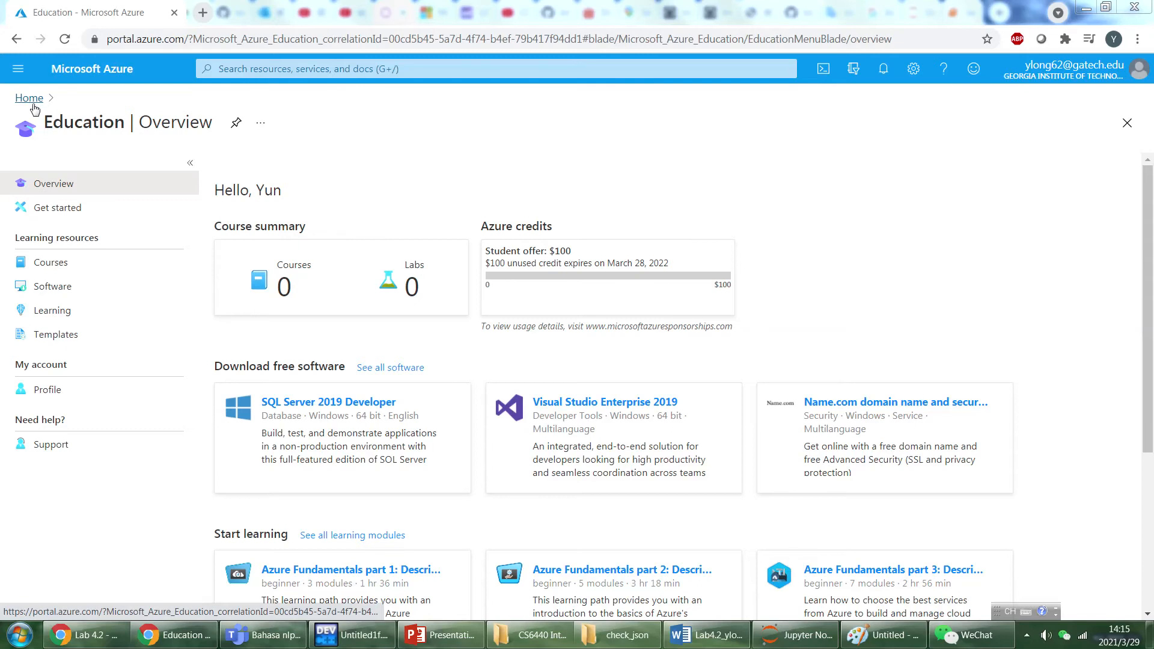
Go to the Virtual machines service from the Azure home page and start creating a new virtual machine.
click(30, 100)
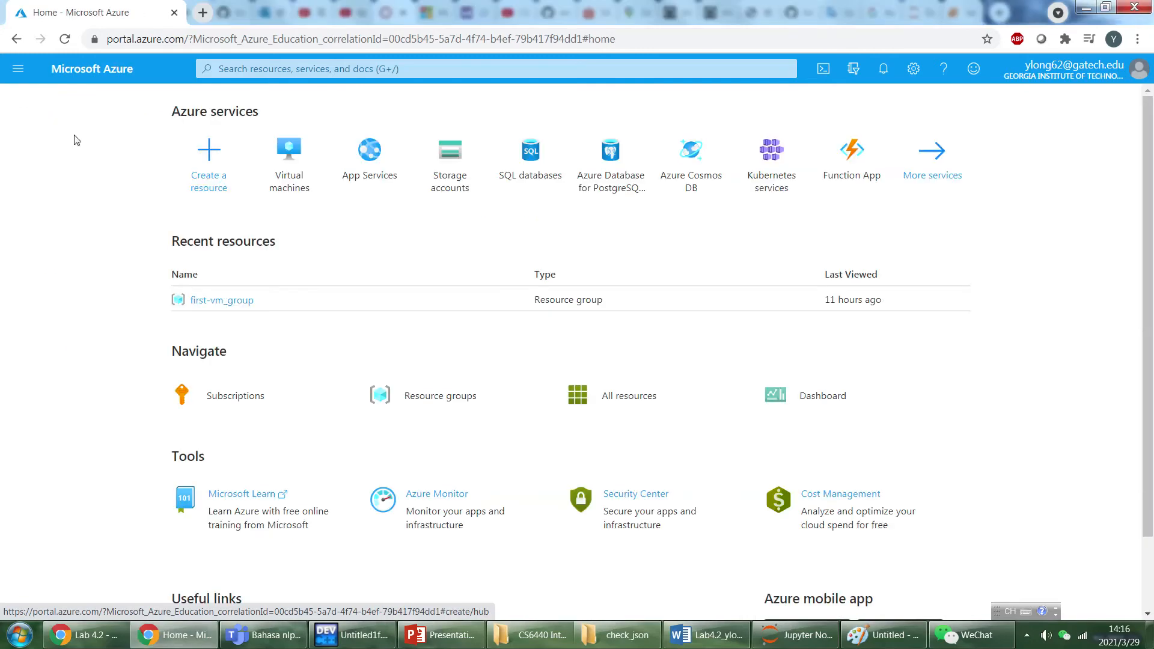
click(291, 188)
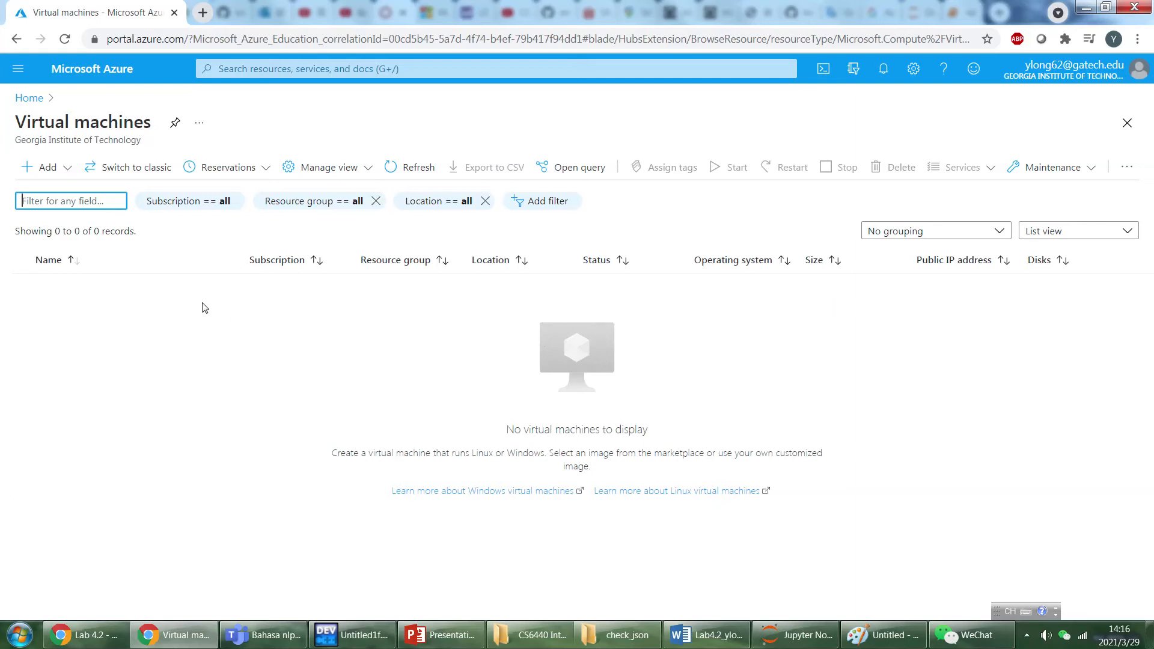
click(44, 170)
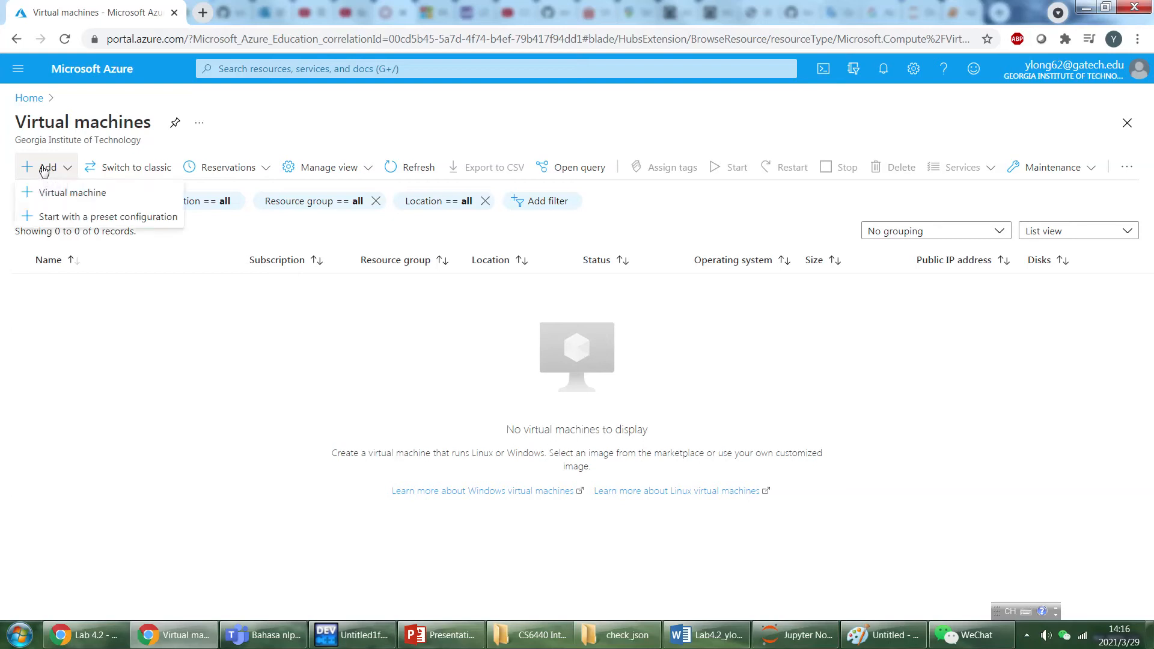
click(69, 194)
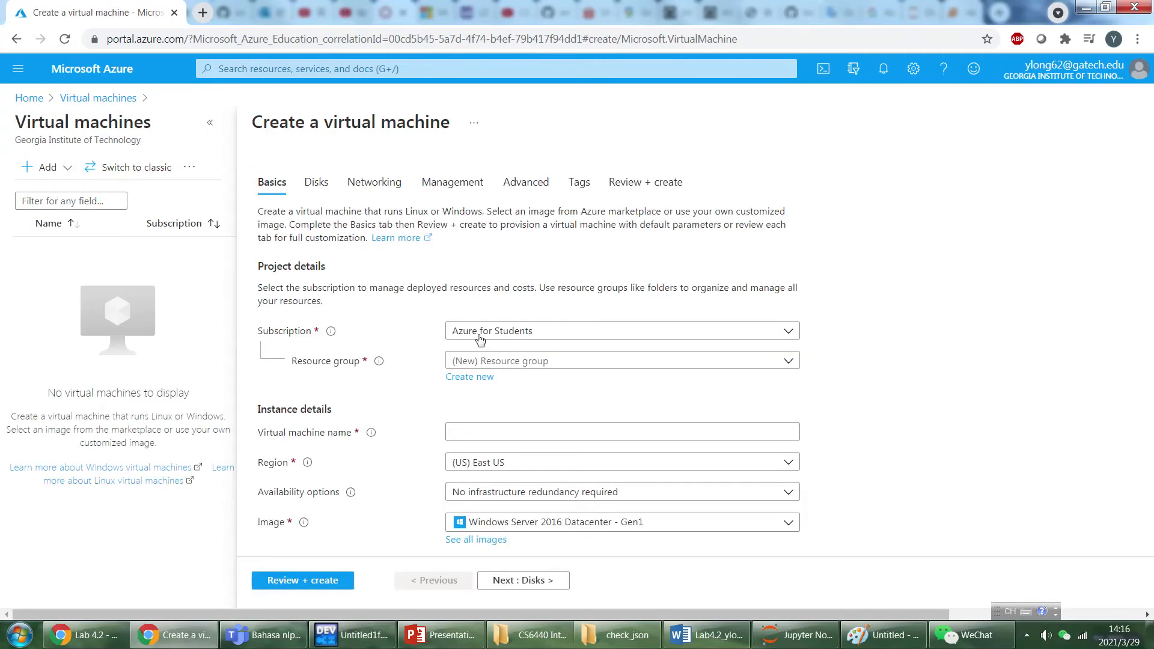
Check the available subscriptions and existing resource groups in the project details.
click(589, 338)
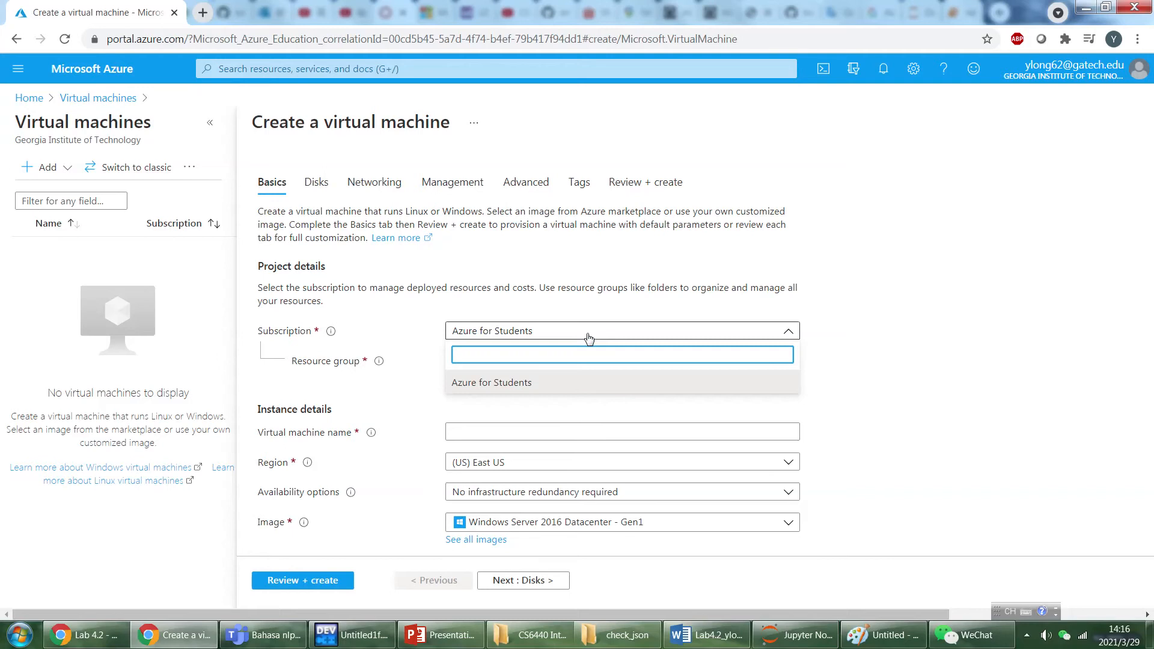
click(589, 337)
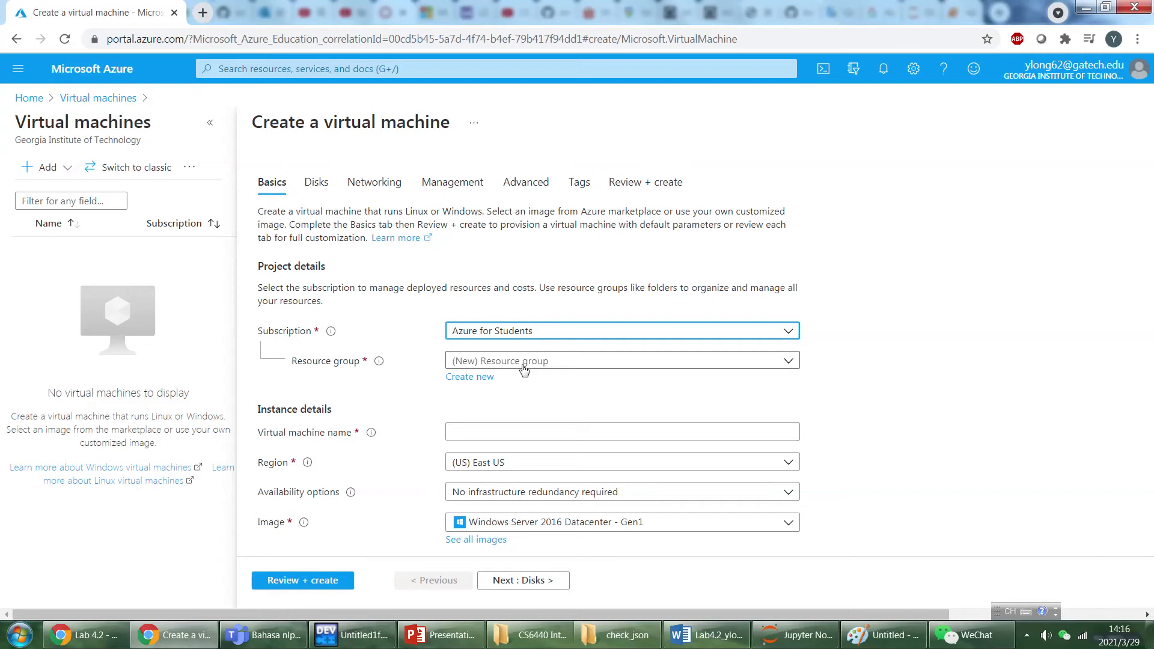
click(559, 367)
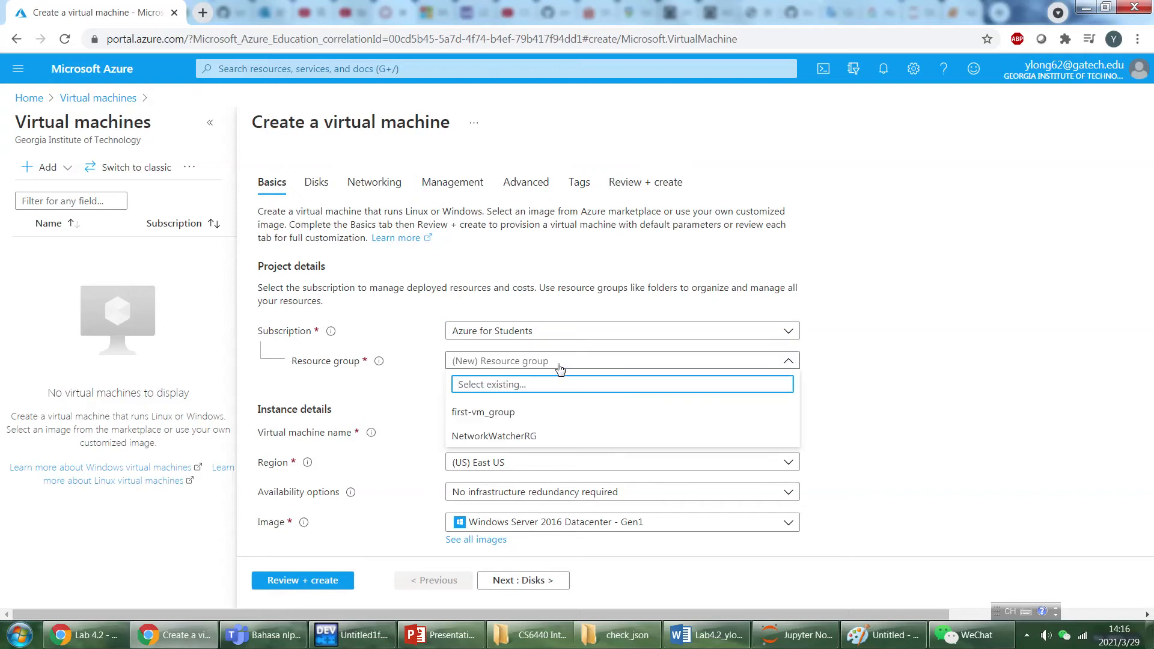
click(560, 366)
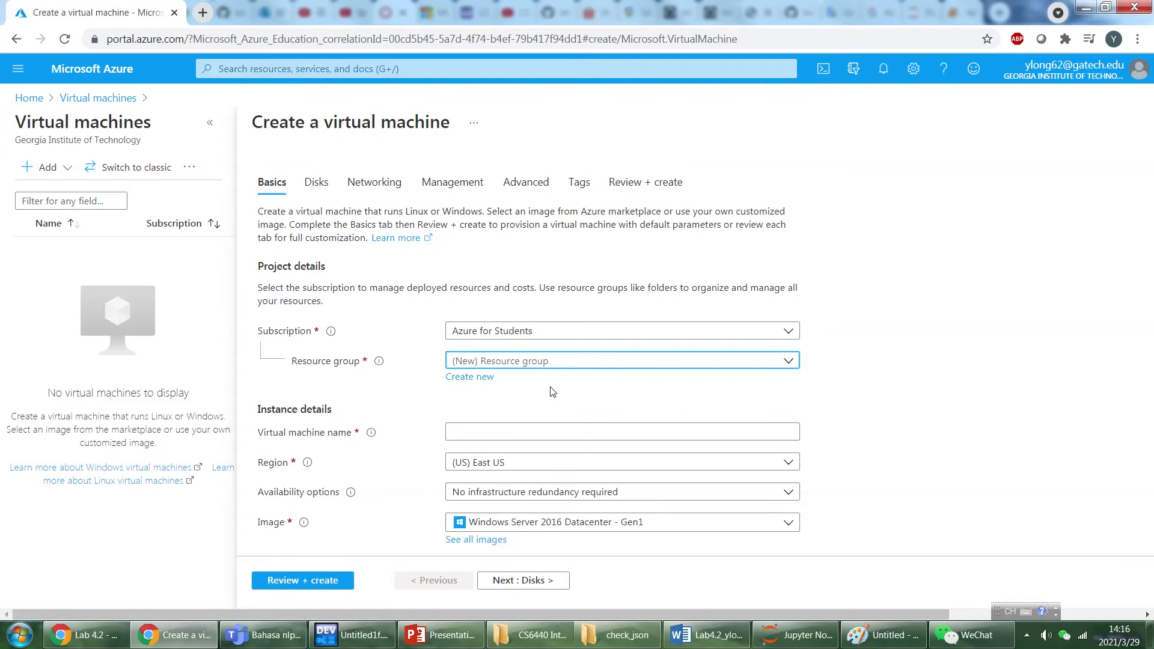
Name the virtual machine LY-vm in the instance details.
scroll(549, 389, down, 1)
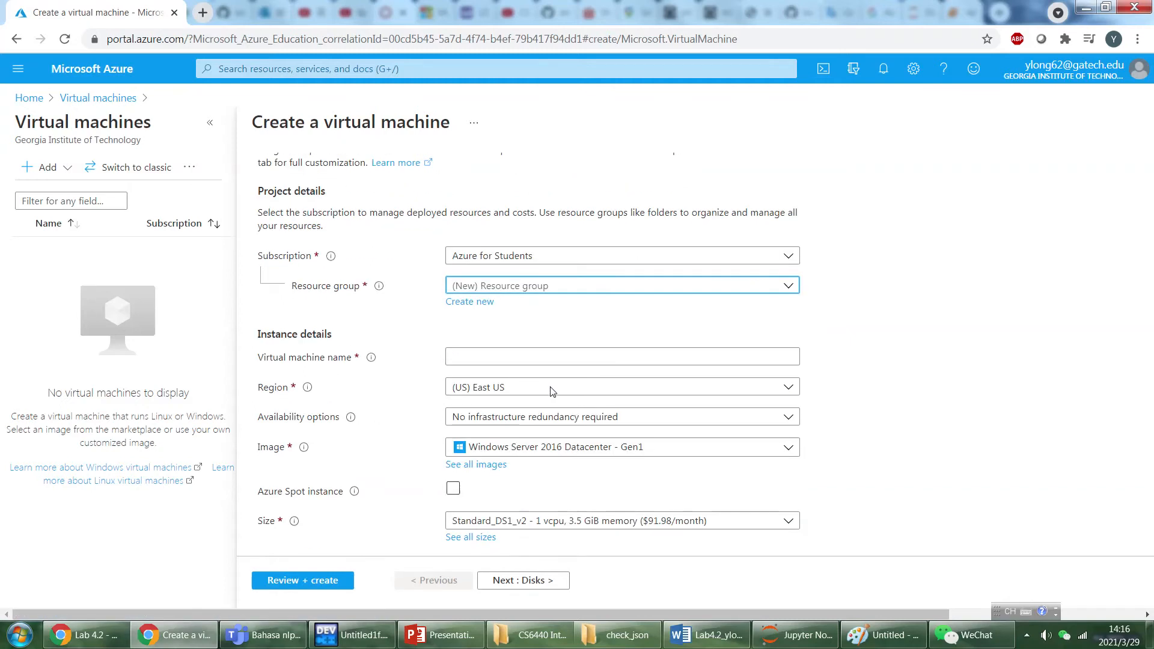
click(519, 359)
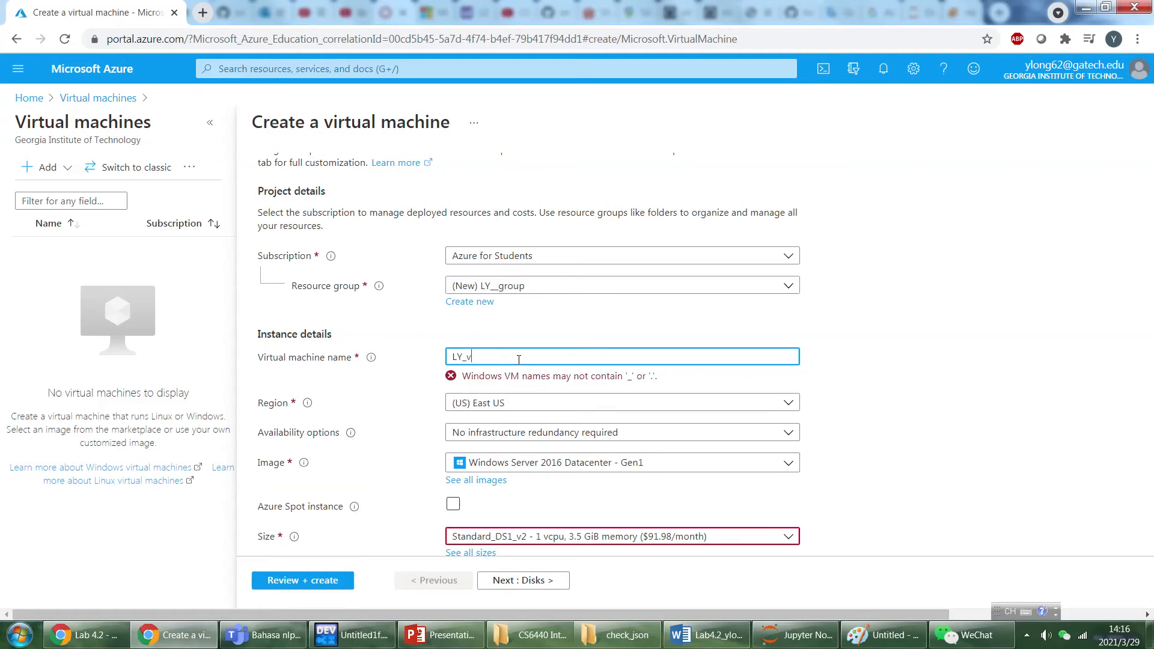
text(-)
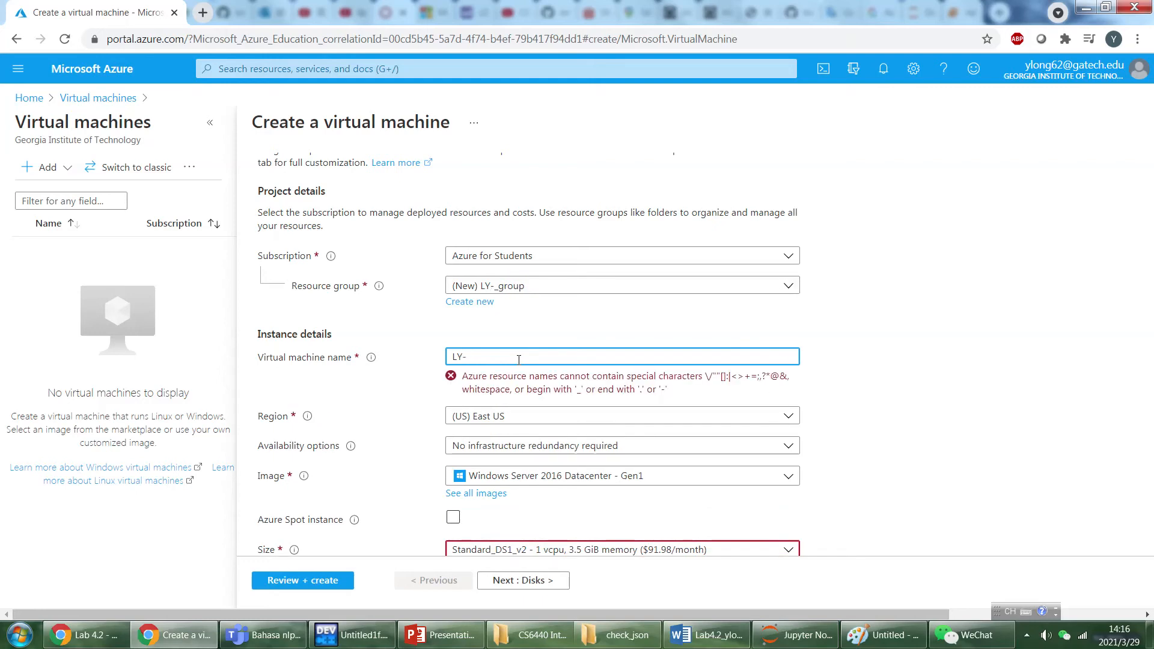
text(ver)
key(BackSpace)
key(BackSpace)
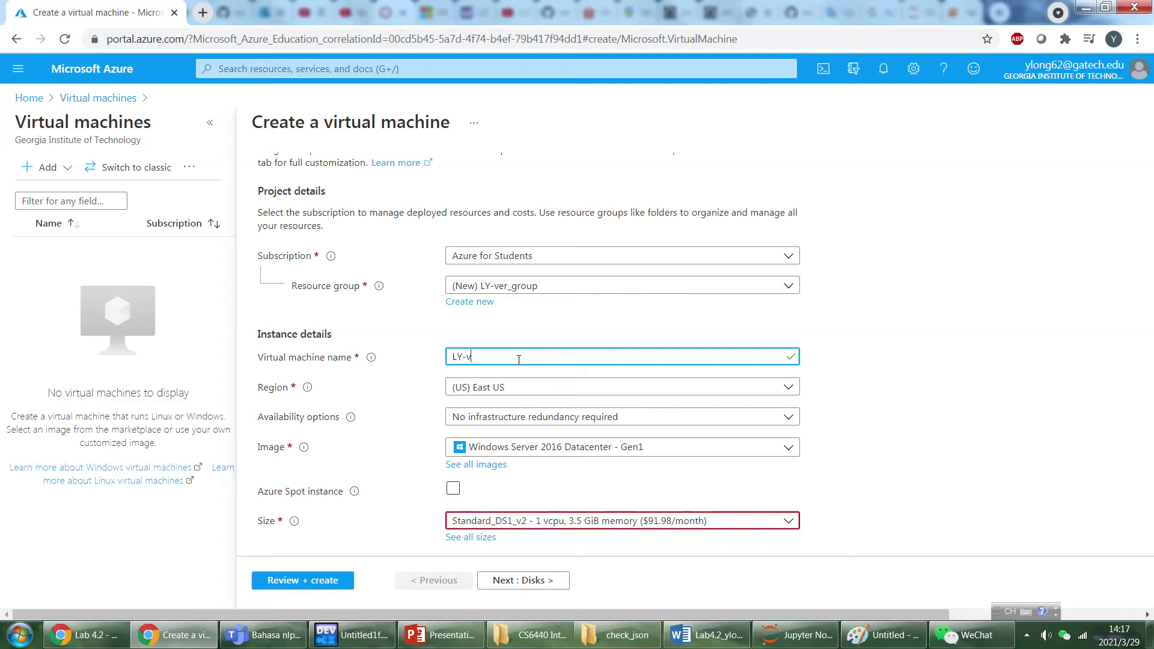
text(m)
Look through the available images and choose Windows Server 2016 Datacenter - Gen1 for the virtual machine.
scroll(567, 334, down, 1)
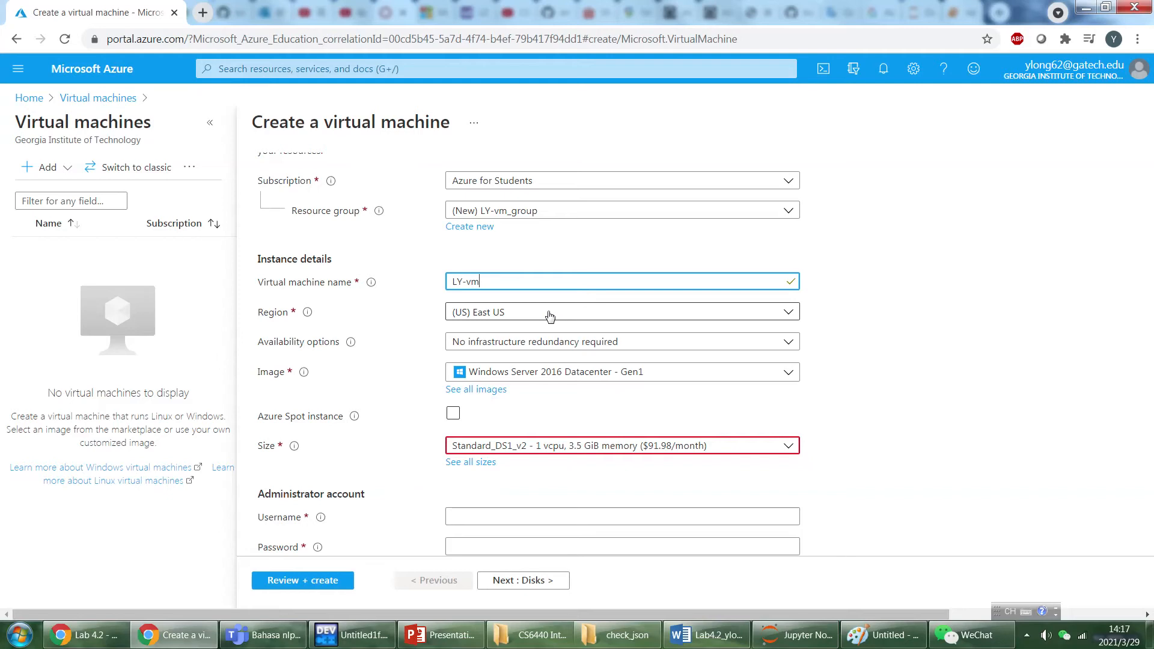
mouse_move(307, 313)
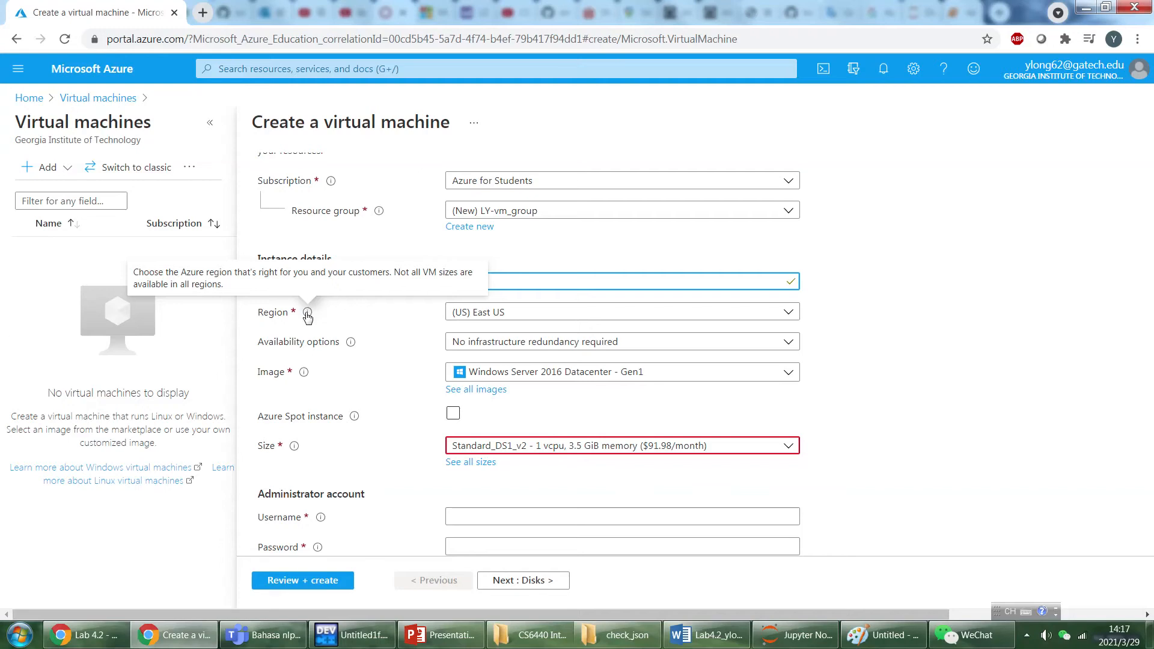
click(533, 377)
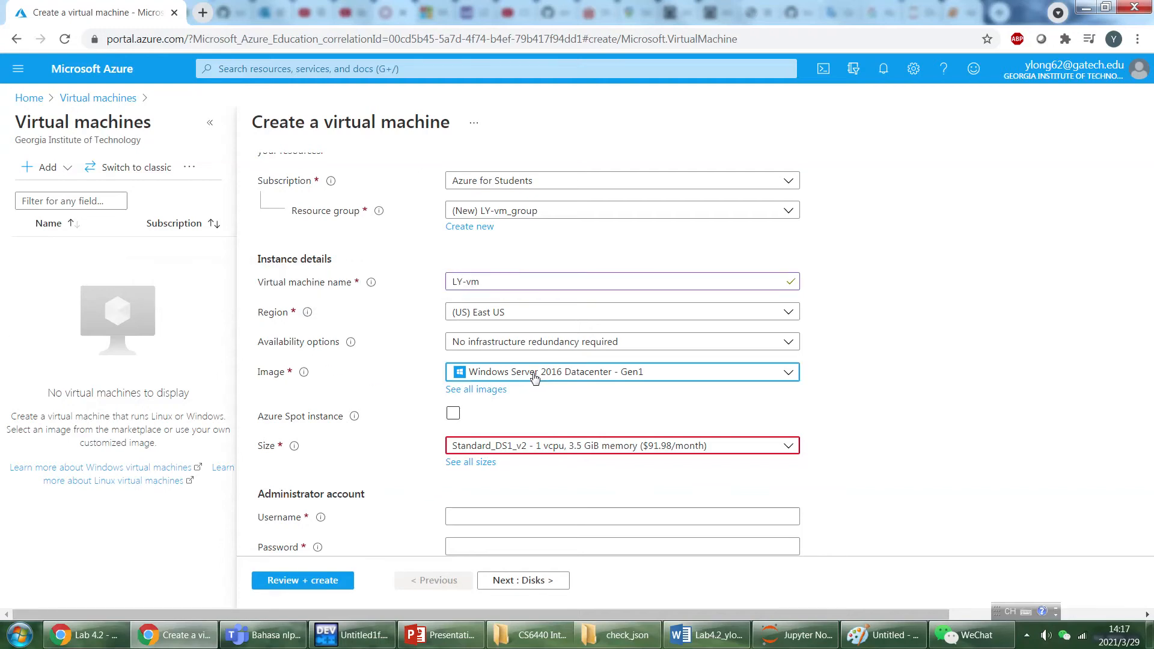
click(789, 375)
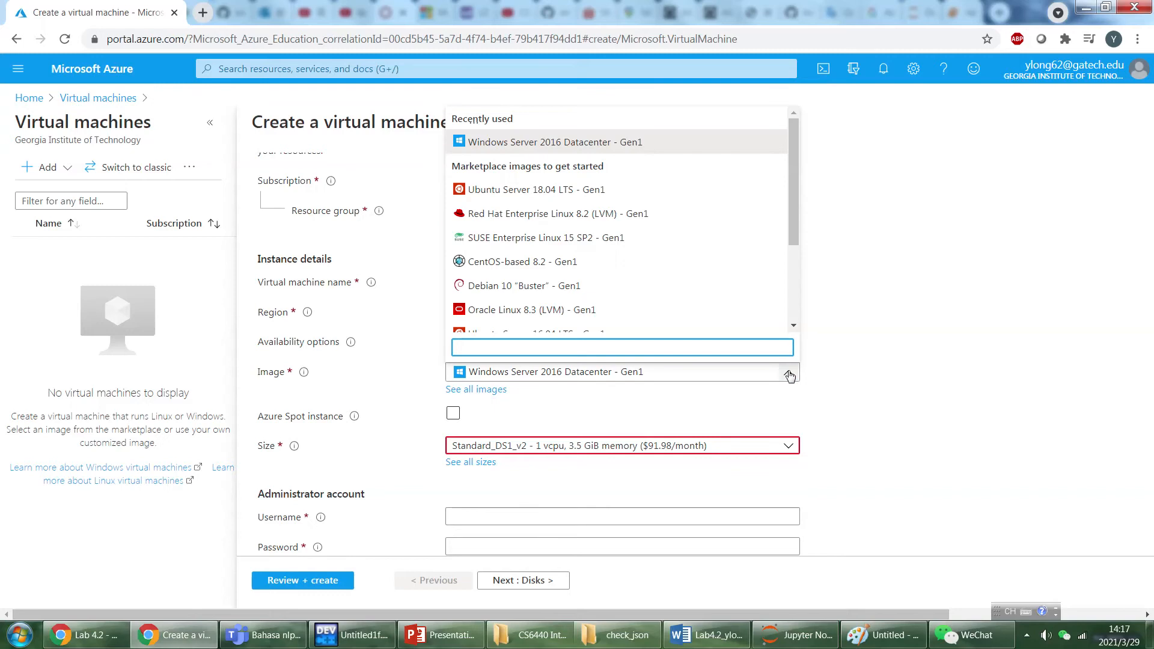
drag(792, 212, 803, 310)
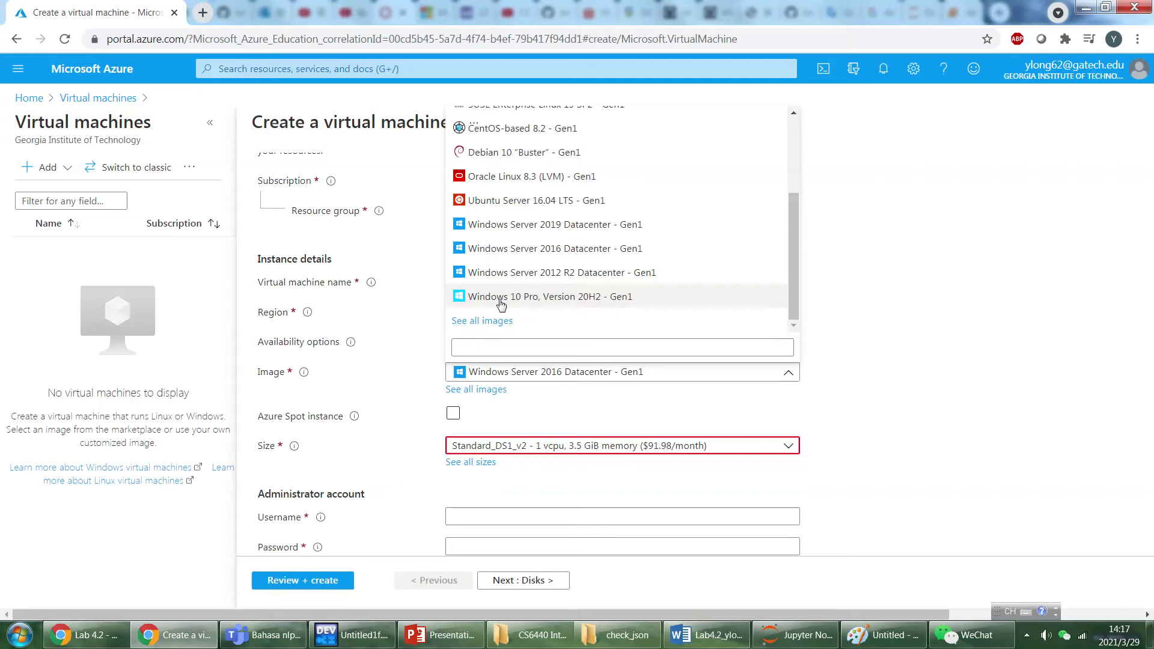
scroll(587, 247, up, 3)
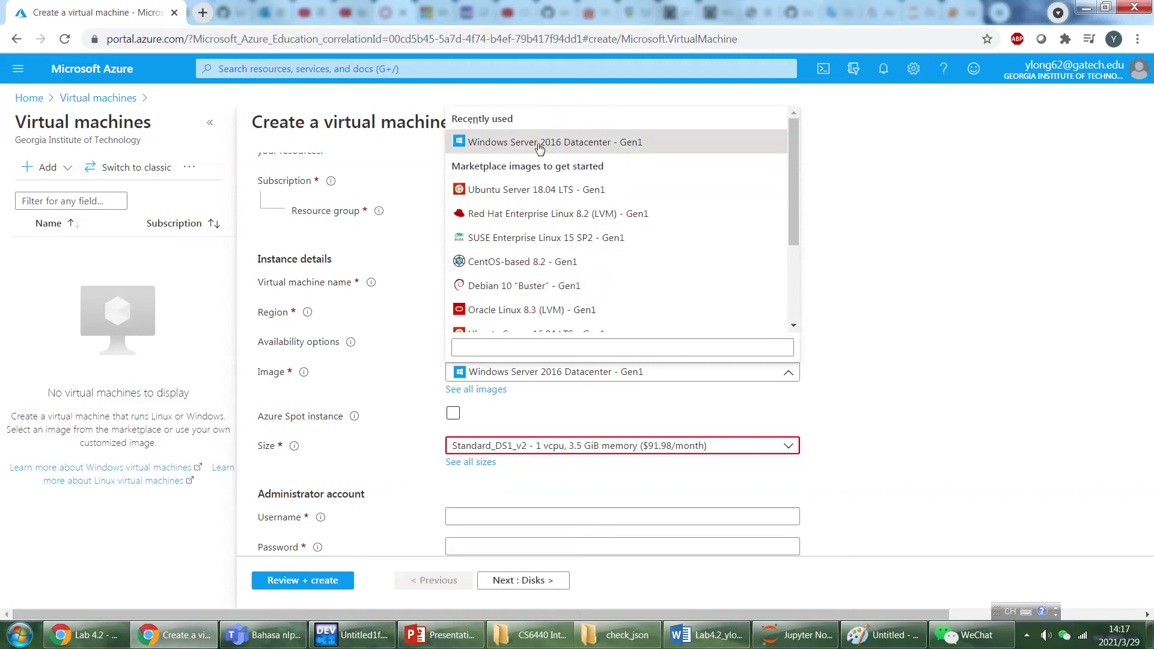
click(539, 146)
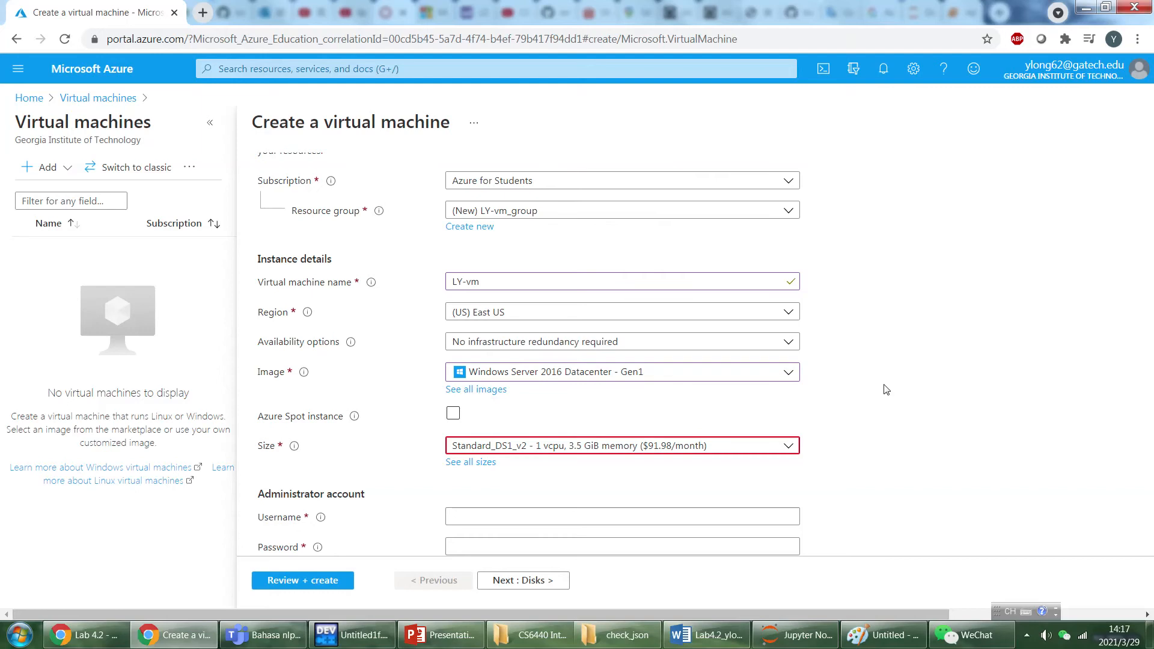
Select the Standard_DS1_v2 size with 1 vcpu and 3.5 GiB memory for the virtual machine.
scroll(575, 382, down, 1)
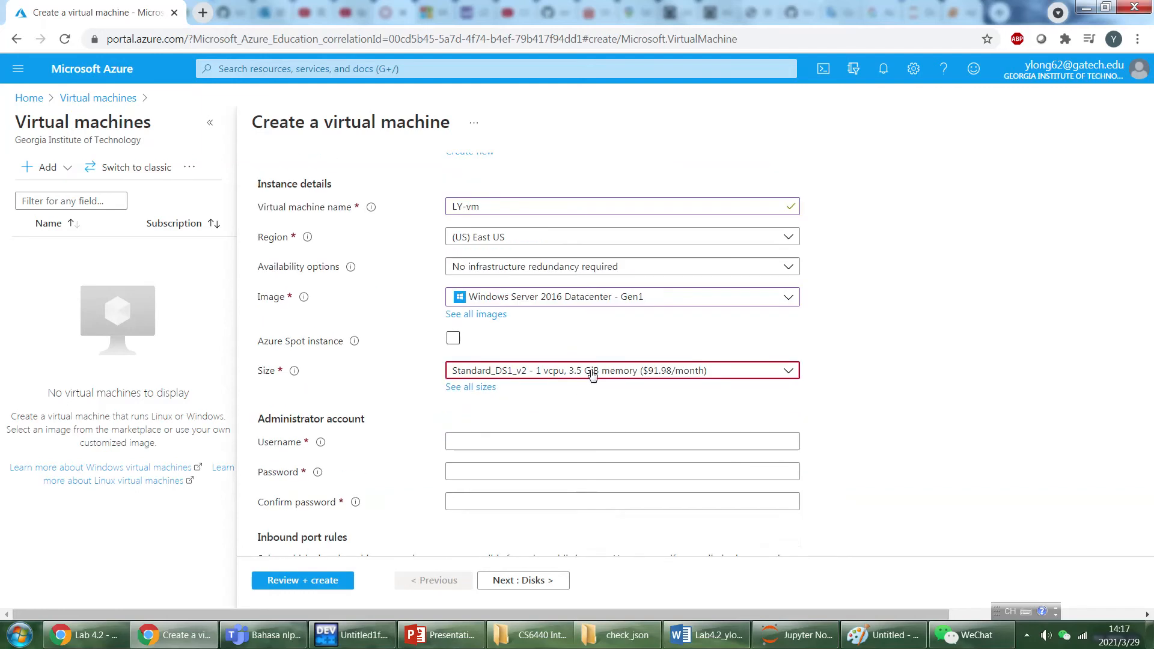
click(590, 372)
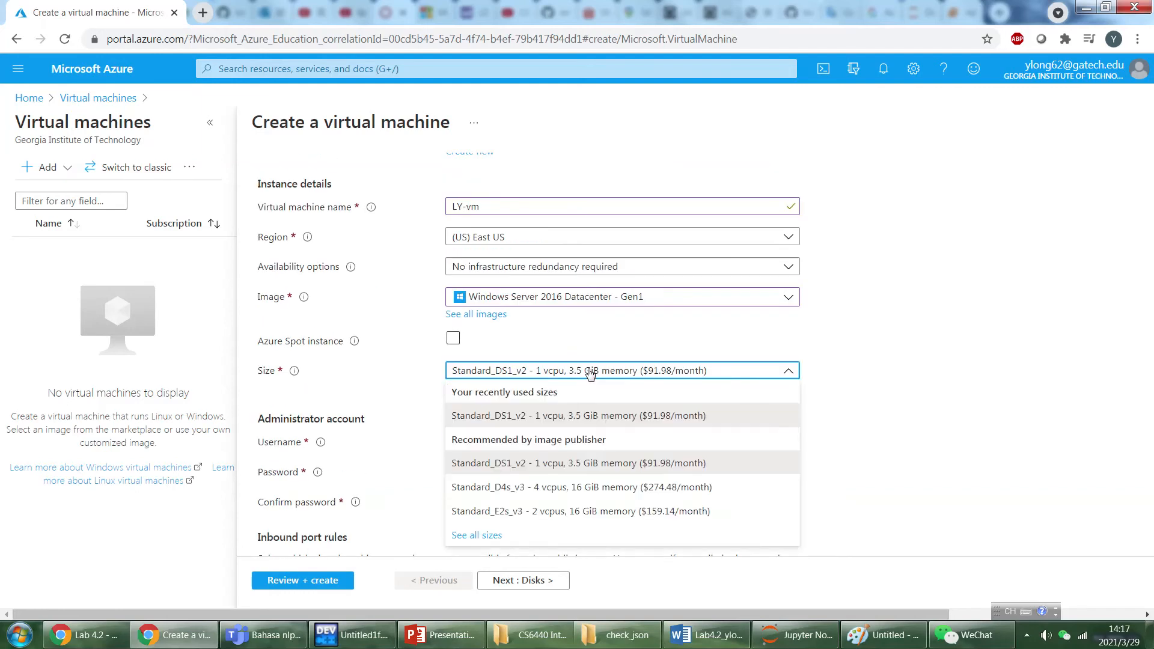
click(598, 424)
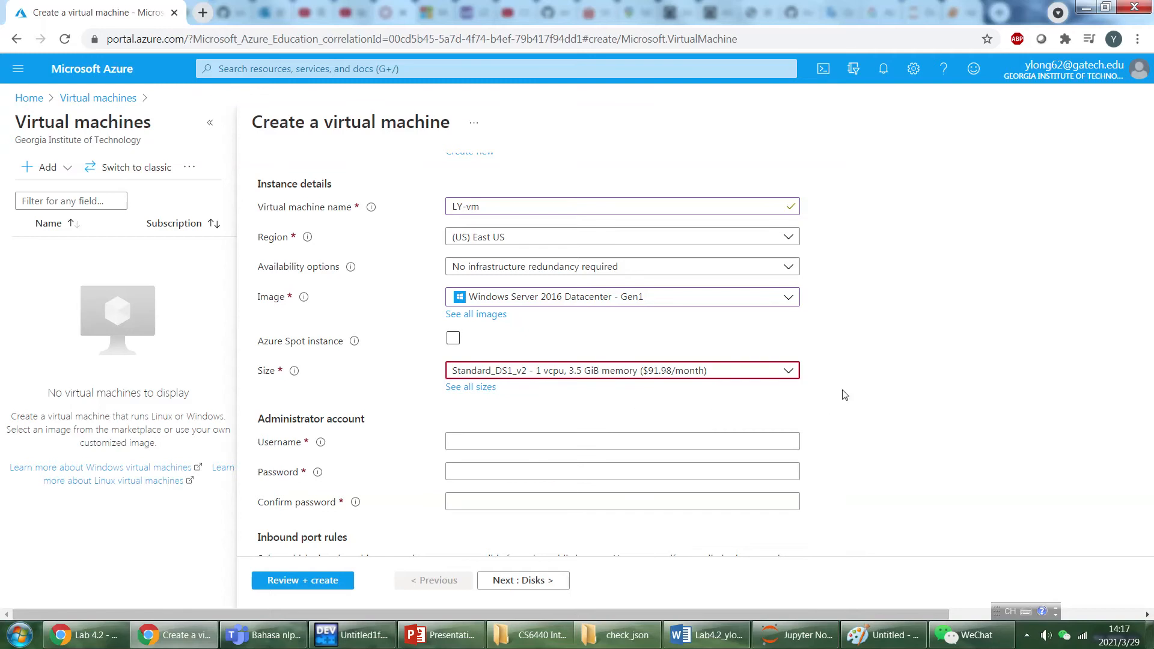
scroll(783, 250, down, 3)
click(786, 220)
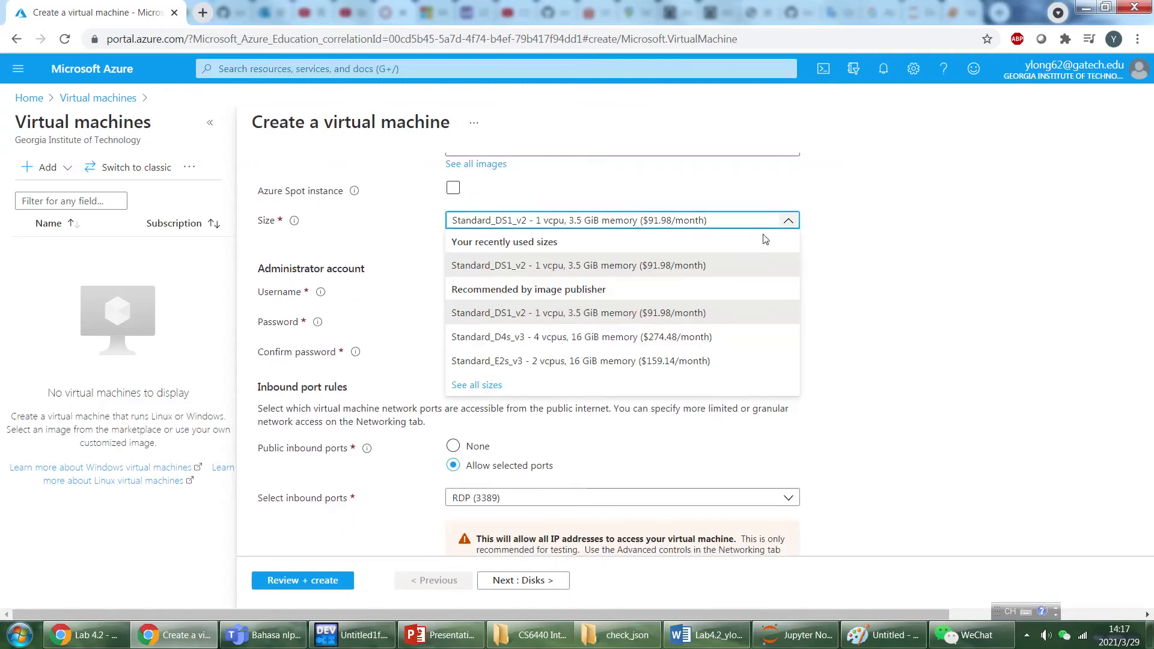
click(664, 316)
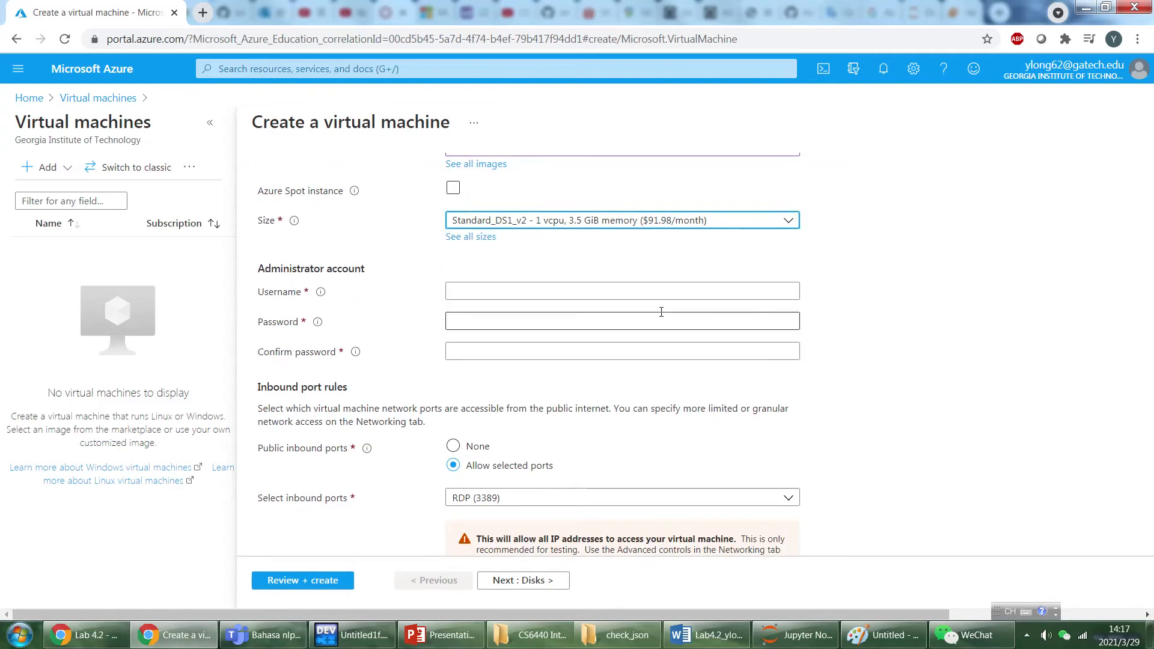
Enter the username and password for the virtual machine's administrator account.
click(564, 290)
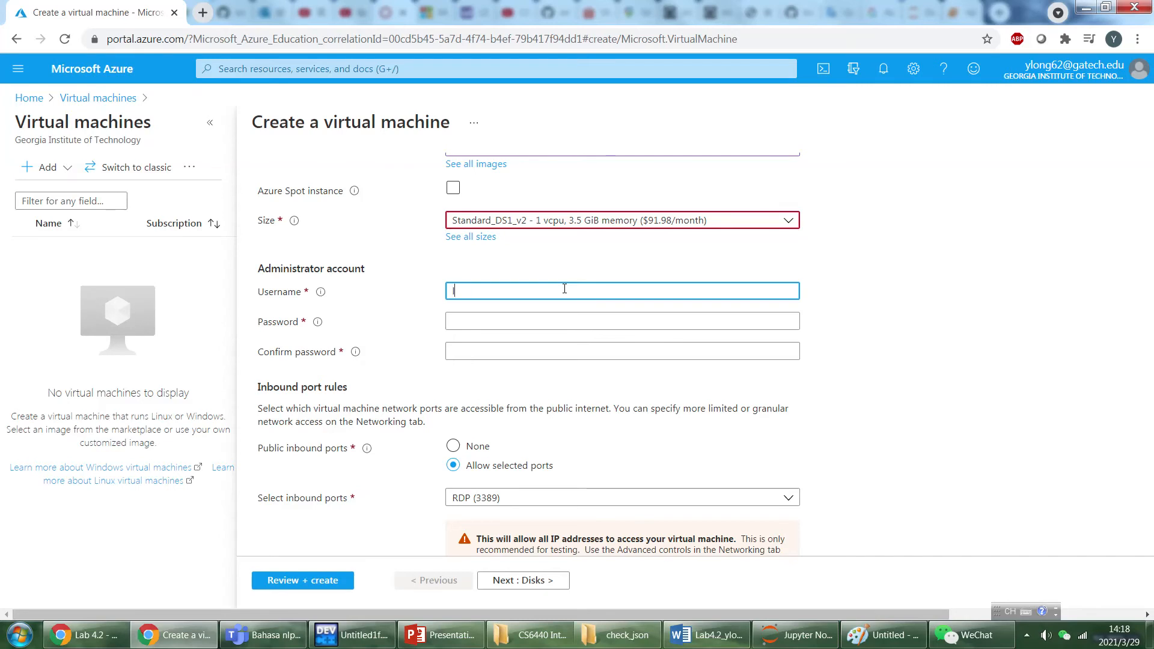
text(longyun)
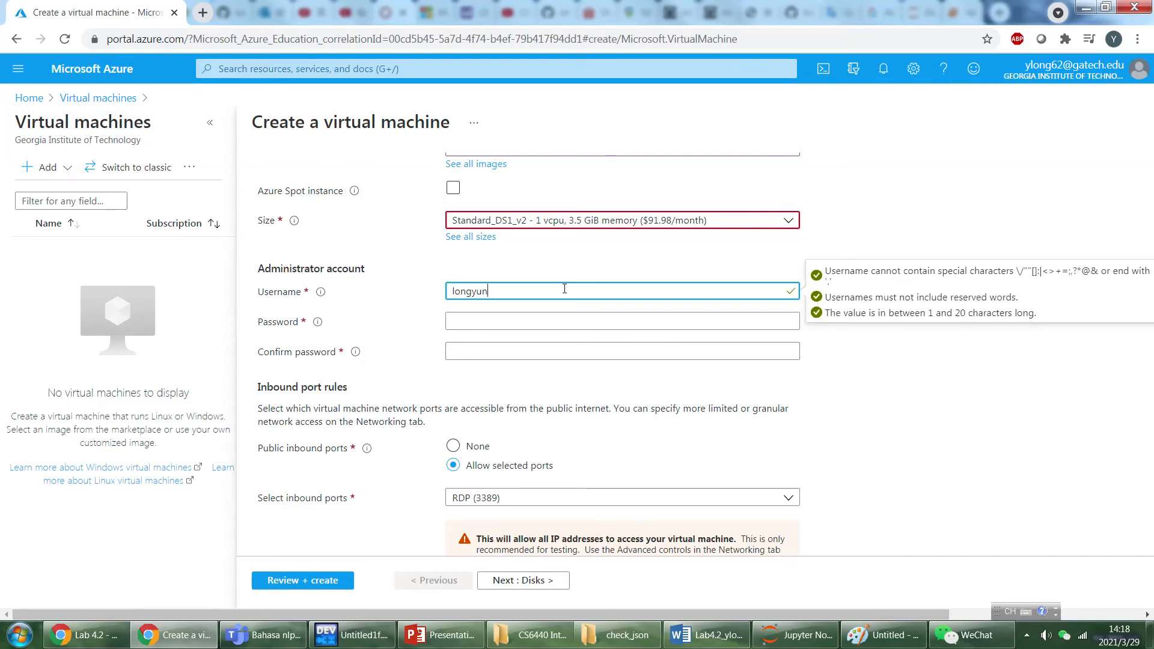
text(0701)
key(Tab)
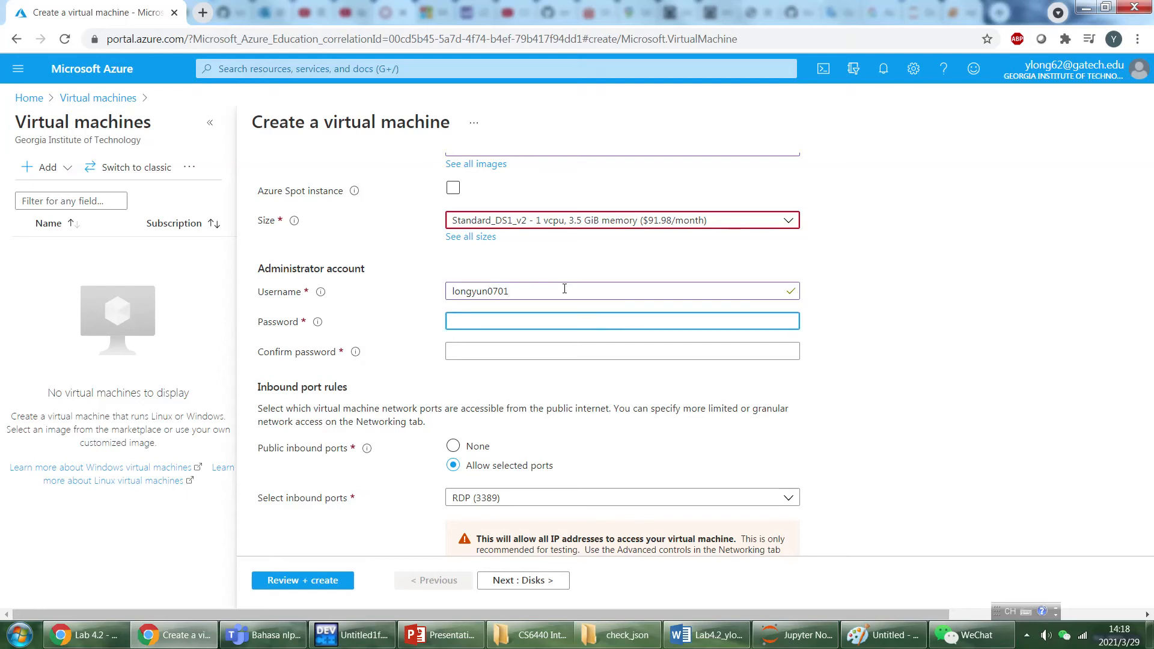
text(••••••••••••)
Recheck the size choices and re-enter the administrator password in the confirmation field.
click(555, 221)
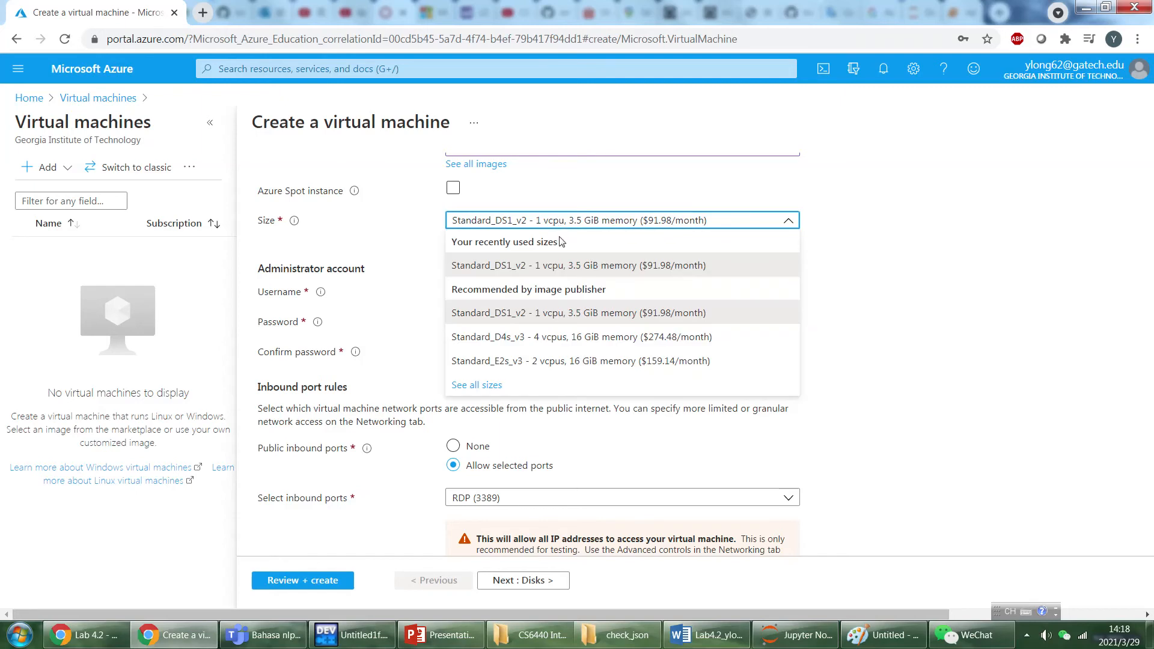
click(557, 222)
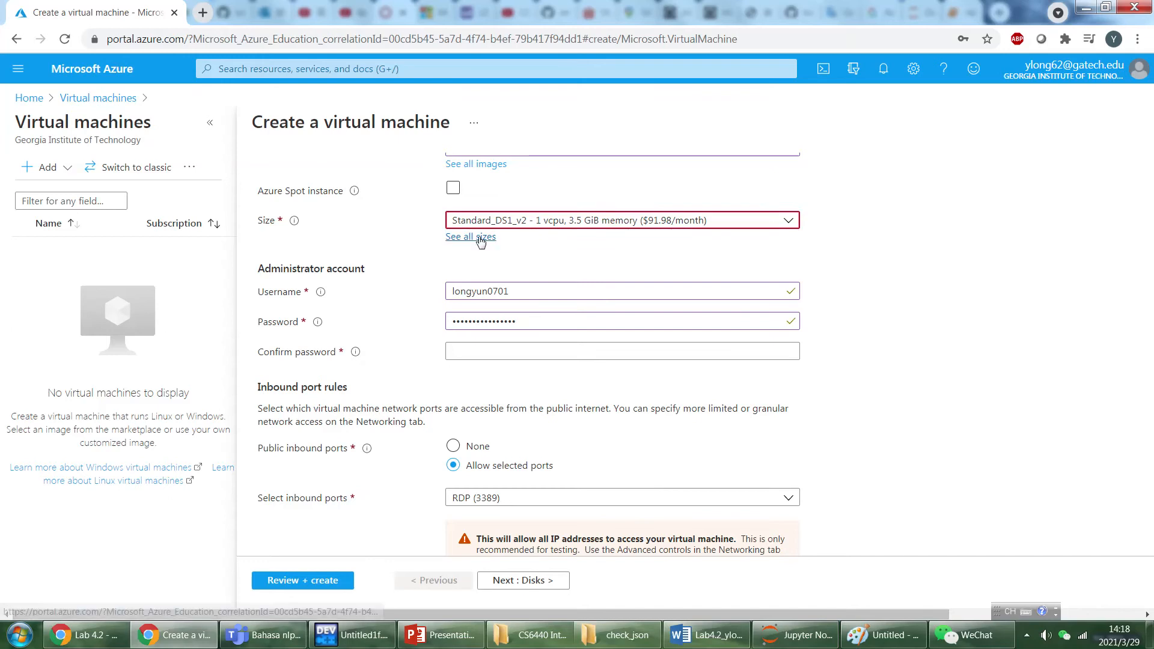
scroll(880, 282, down, 1)
click(555, 273)
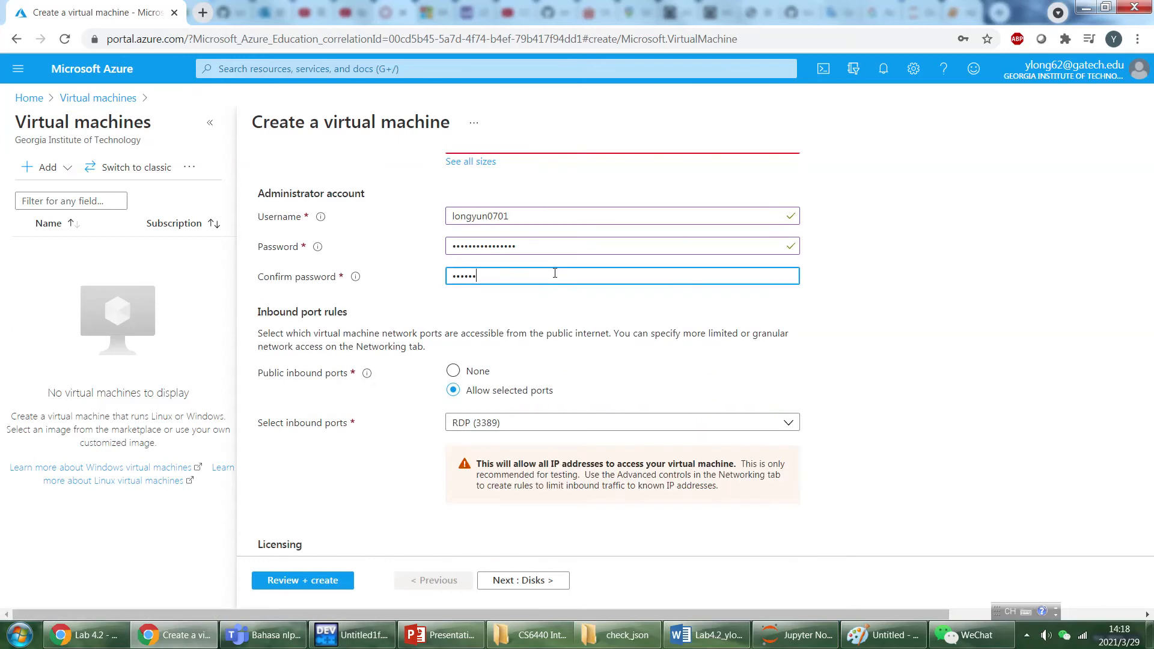
text(•••••••••)
Allow HTTP (80) and HTTPS (443) as inbound ports alongside RDP (3389), and proceed to the disk settings.
scroll(552, 401, down, 1)
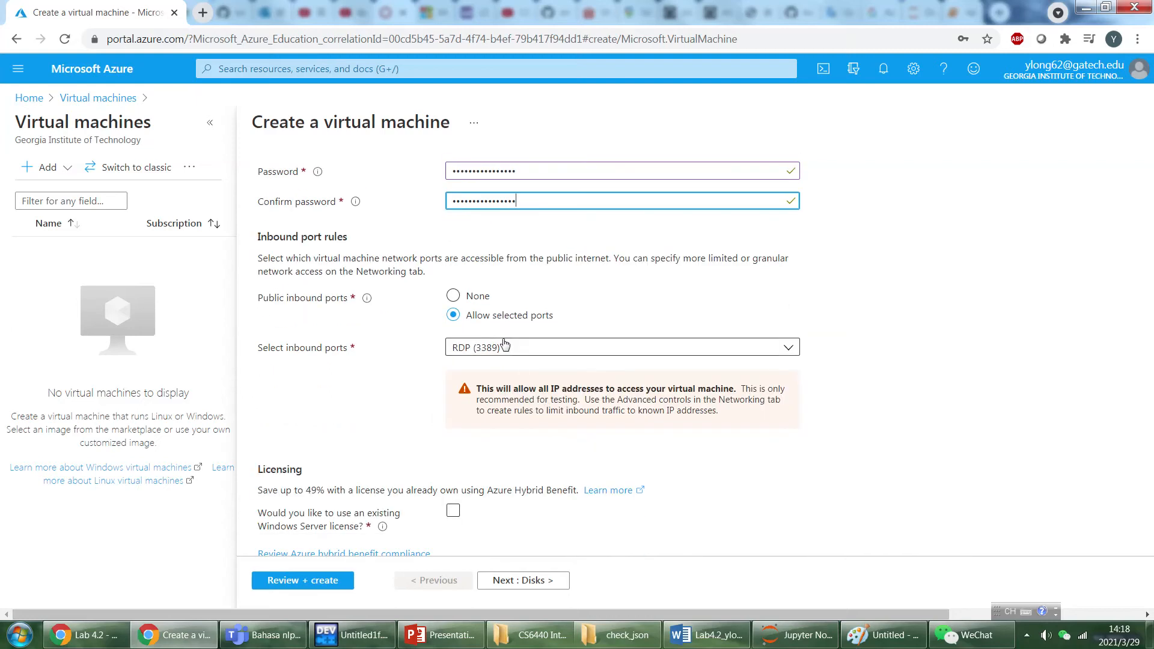
click(497, 353)
click(458, 368)
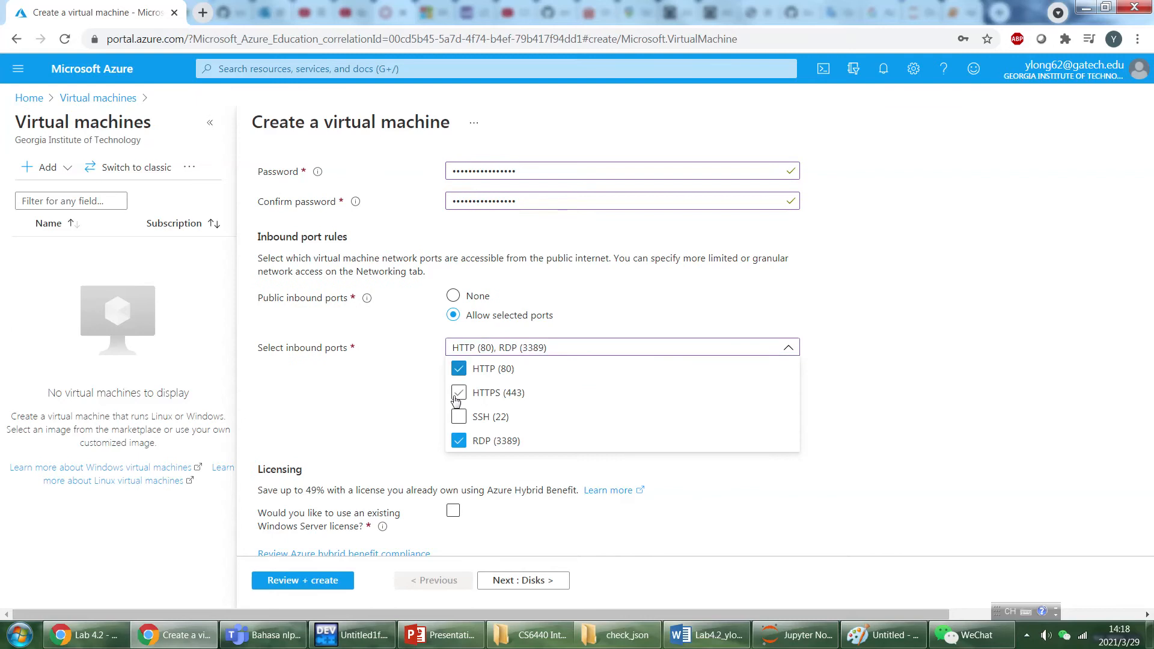
click(460, 394)
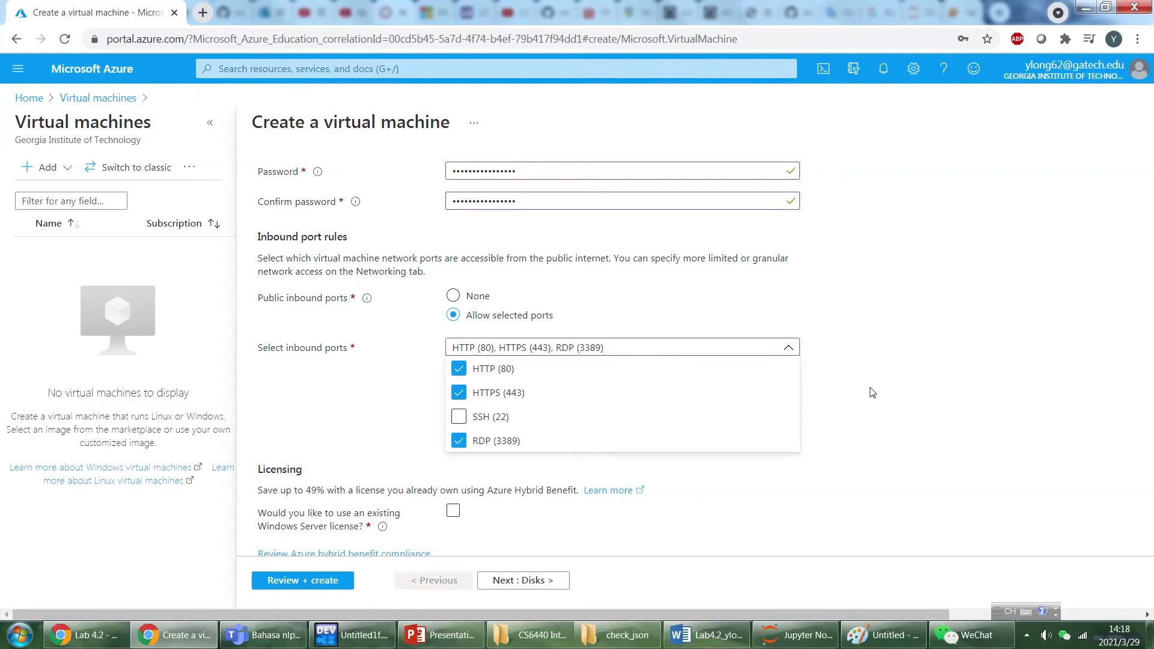
click(1089, 407)
scroll(902, 393, down, 1)
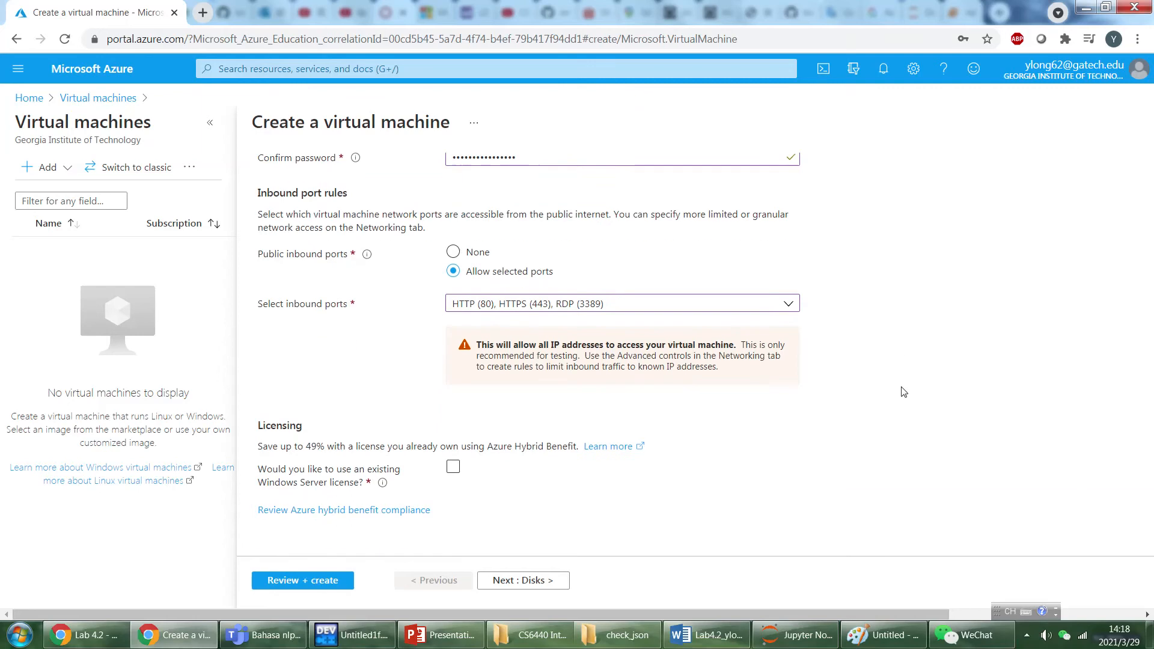
click(527, 579)
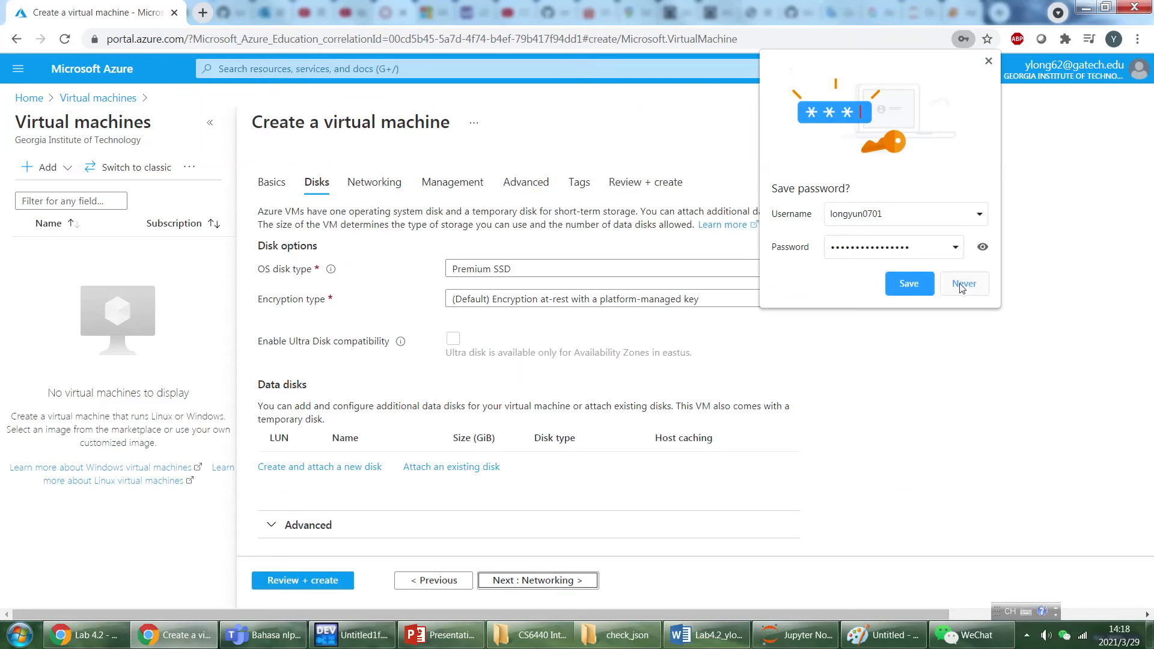
Decline saving the password in the browser and proceed to the networking settings with Premium SSD as the OS disk type.
click(962, 287)
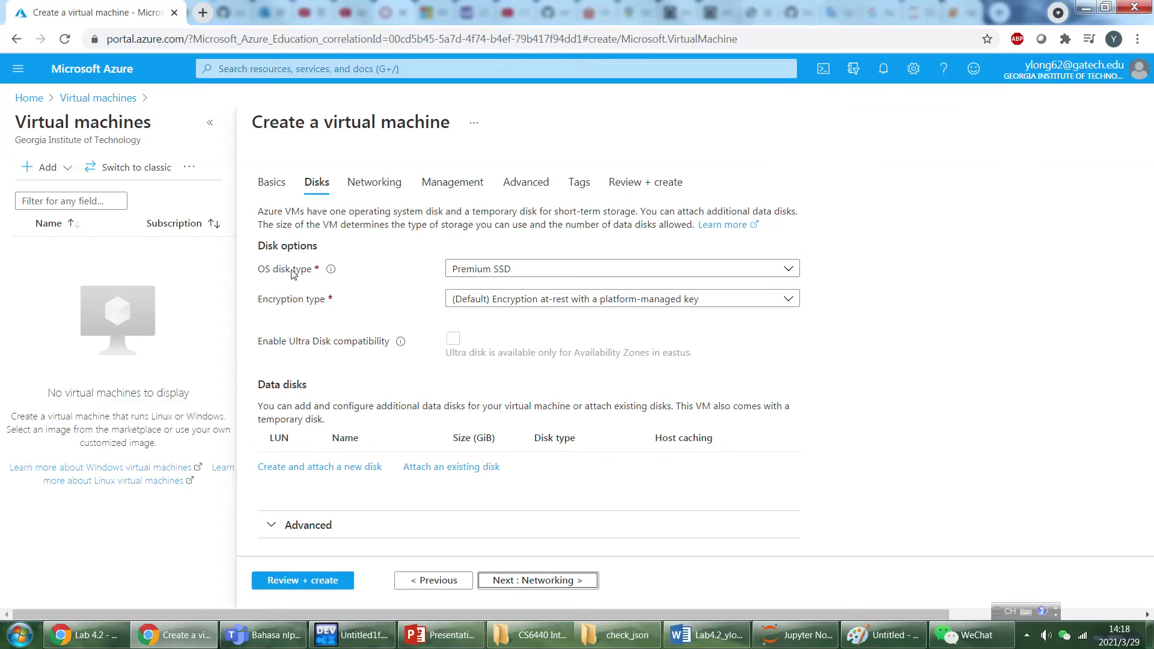
click(557, 278)
click(744, 264)
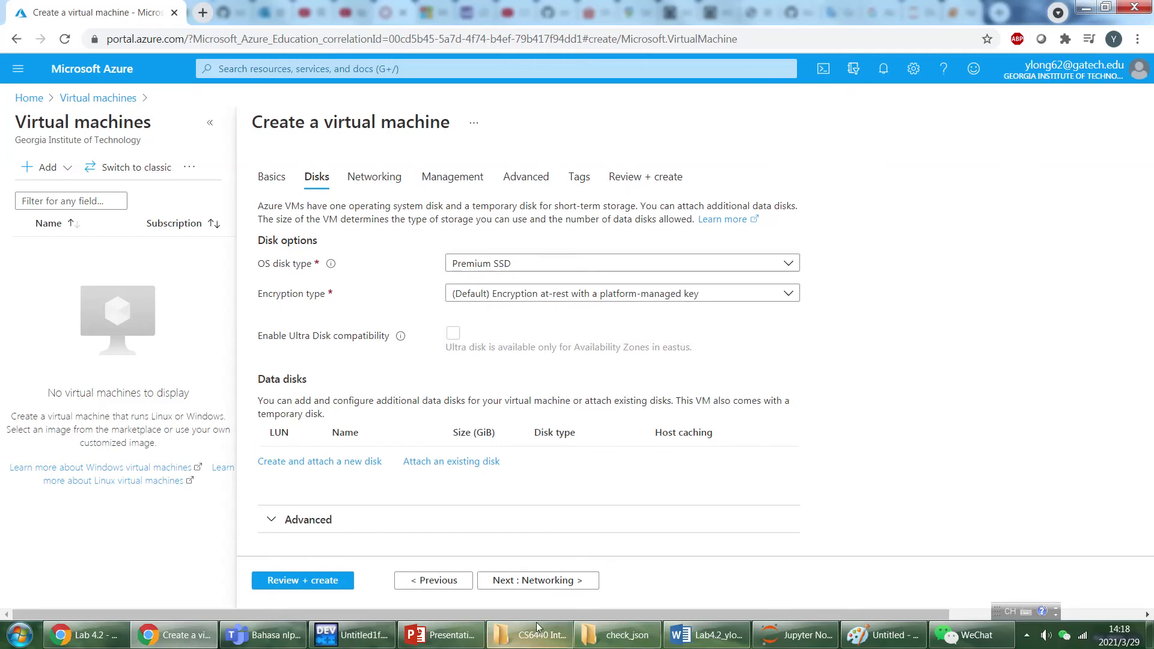
click(534, 582)
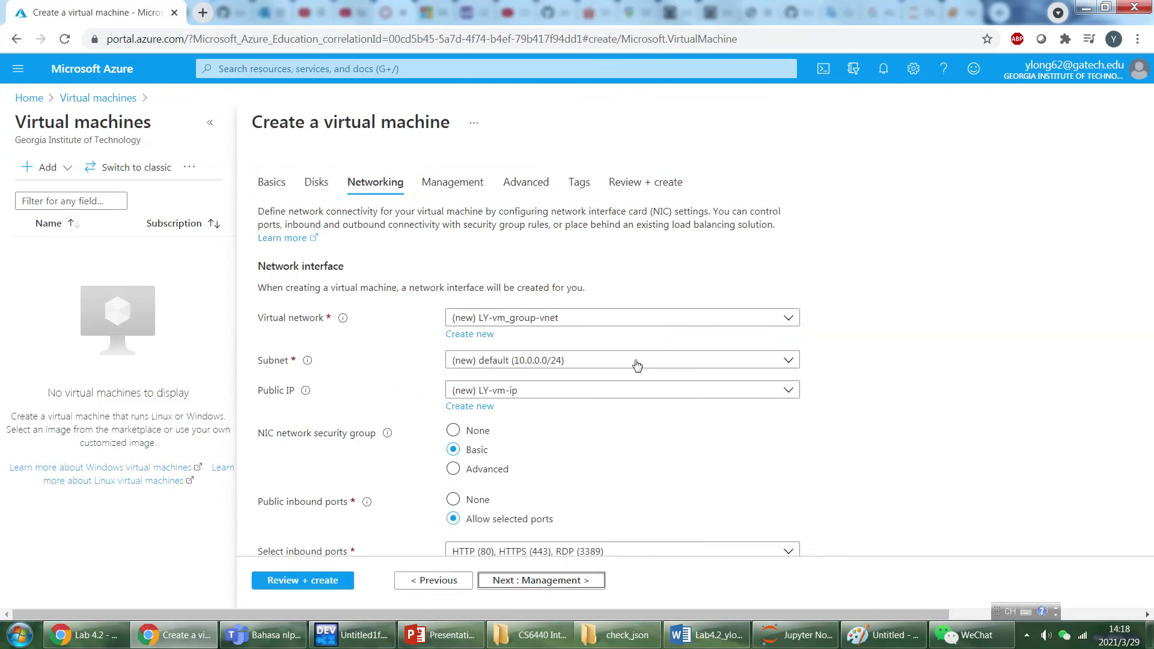
Review the network interface, inbound port and load balancing settings, keep the defaults and proceed to the management settings.
scroll(616, 423, down, 1)
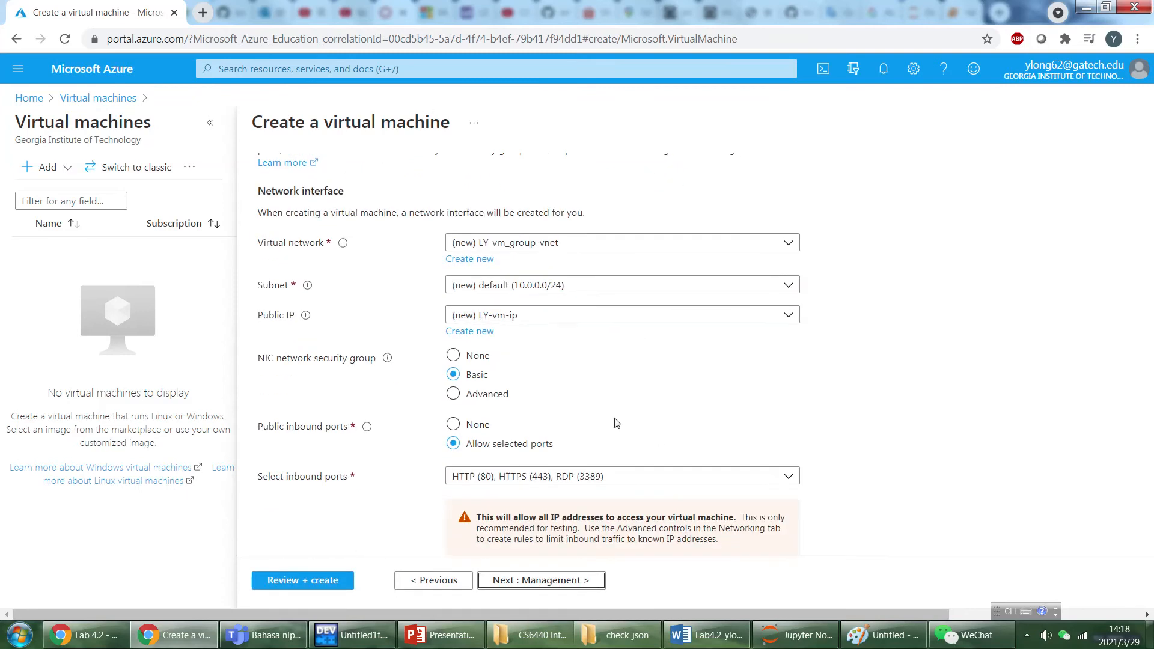
scroll(615, 423, down, 2)
scroll(615, 423, down, 1)
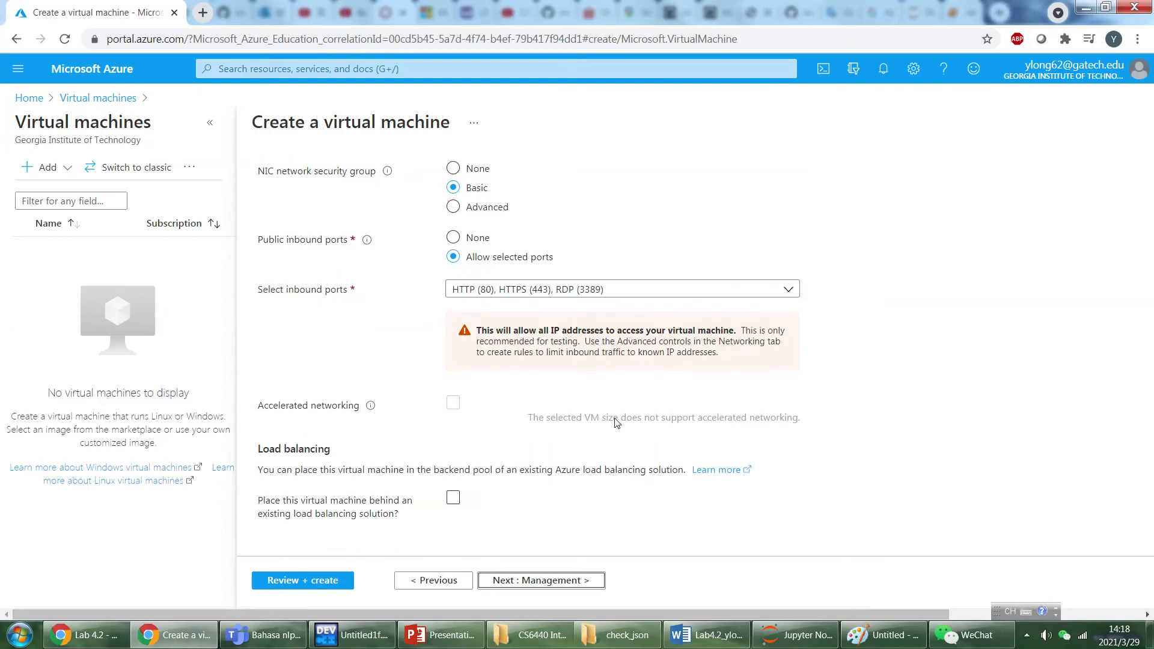
click(540, 581)
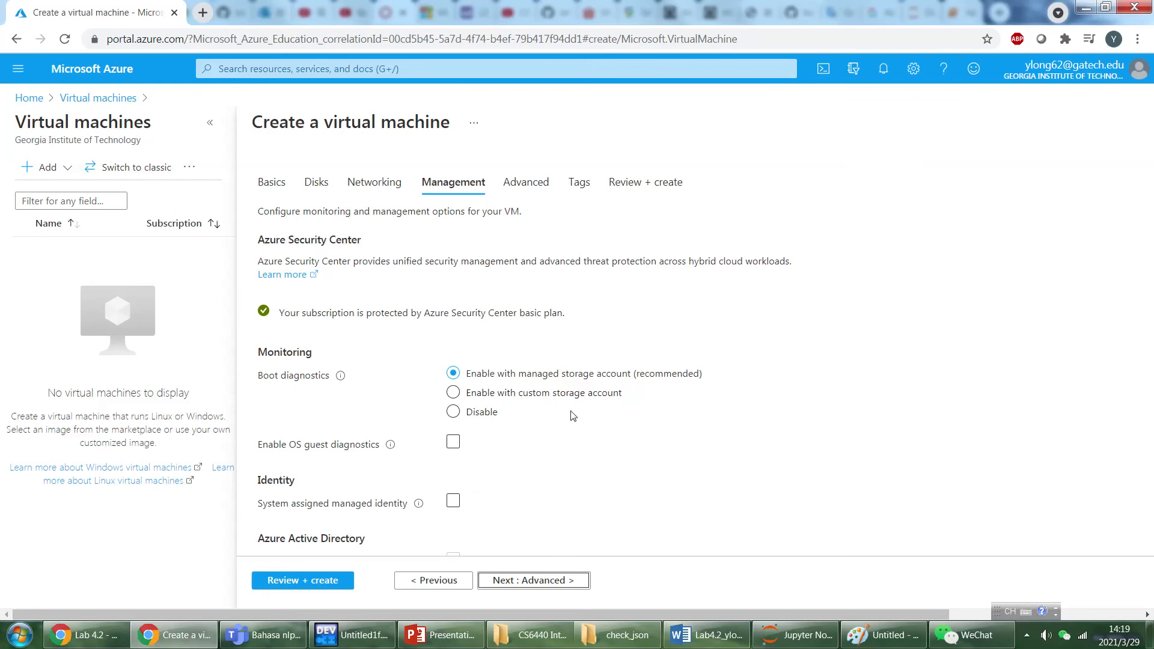
Disable boot diagnostics for the virtual machine and proceed to the advanced settings.
click(481, 412)
scroll(547, 408, down, 7)
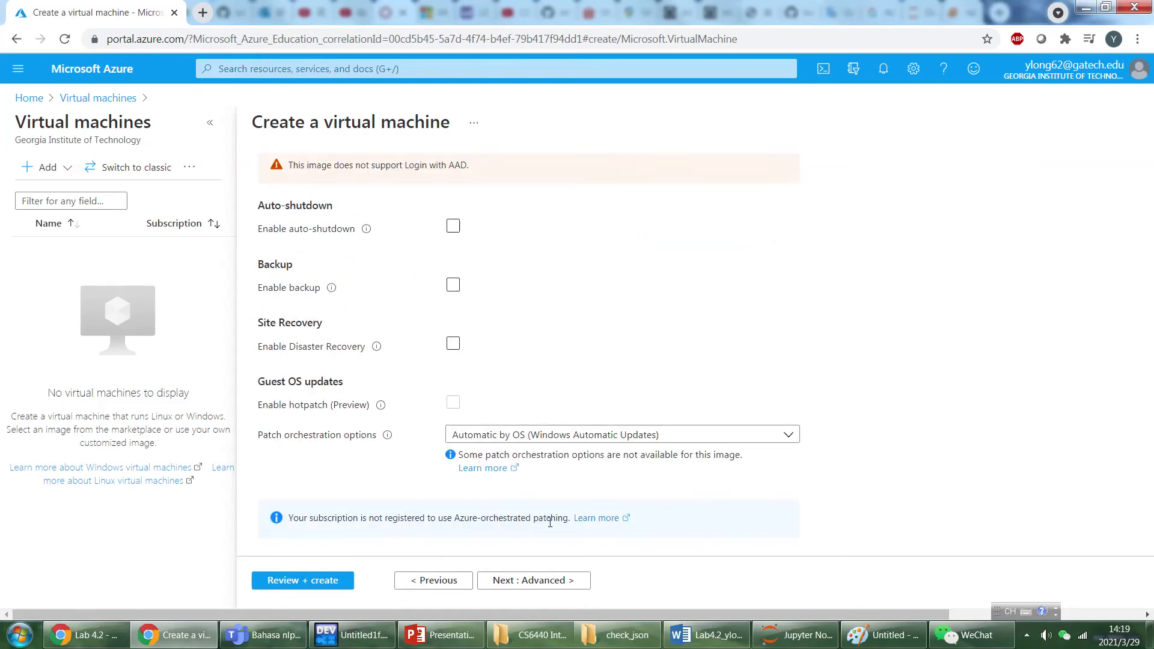
click(520, 582)
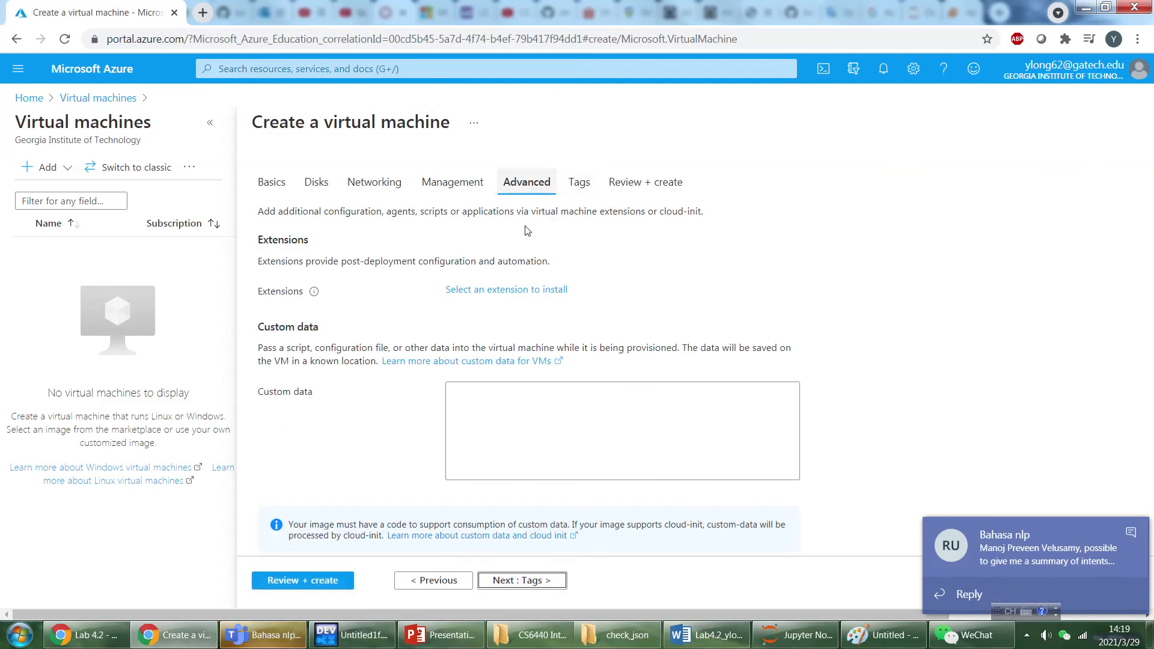
Keep the default advanced settings with Gen 1, leave the tags empty and proceed to the final review.
scroll(564, 304, down, 6)
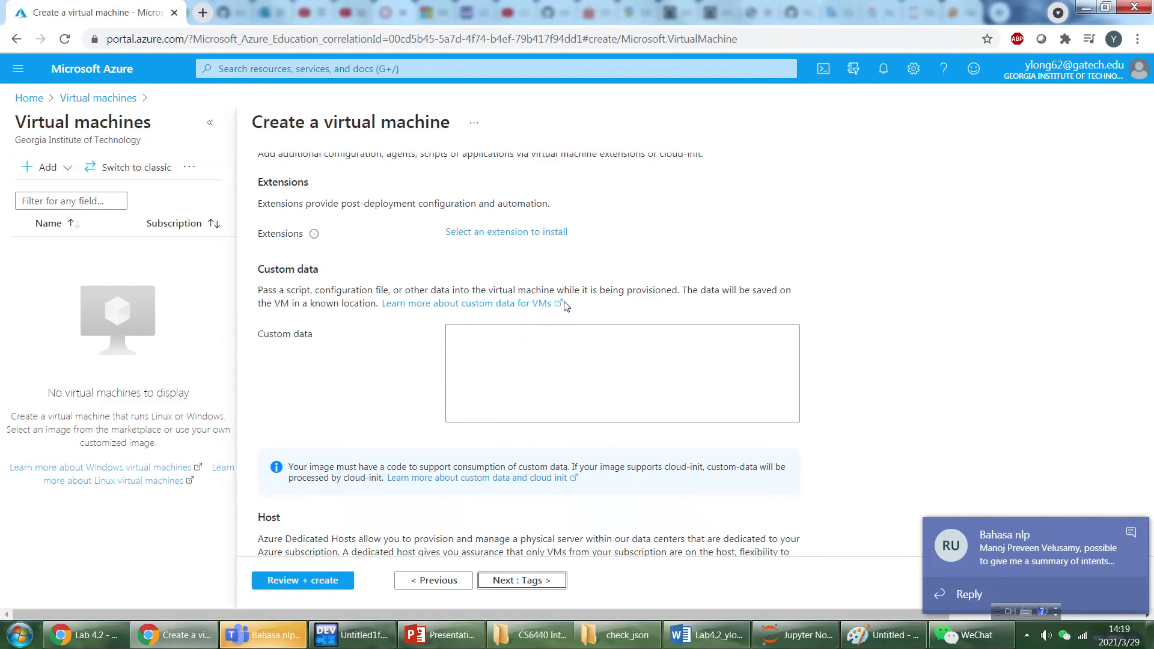
click(519, 579)
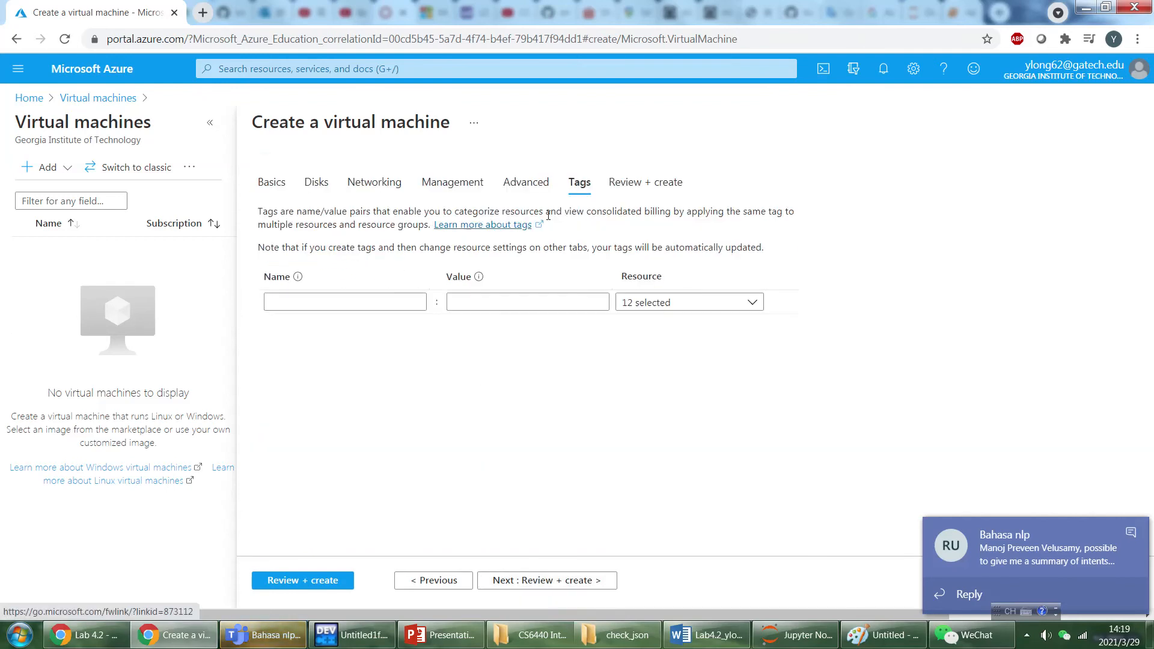
click(531, 581)
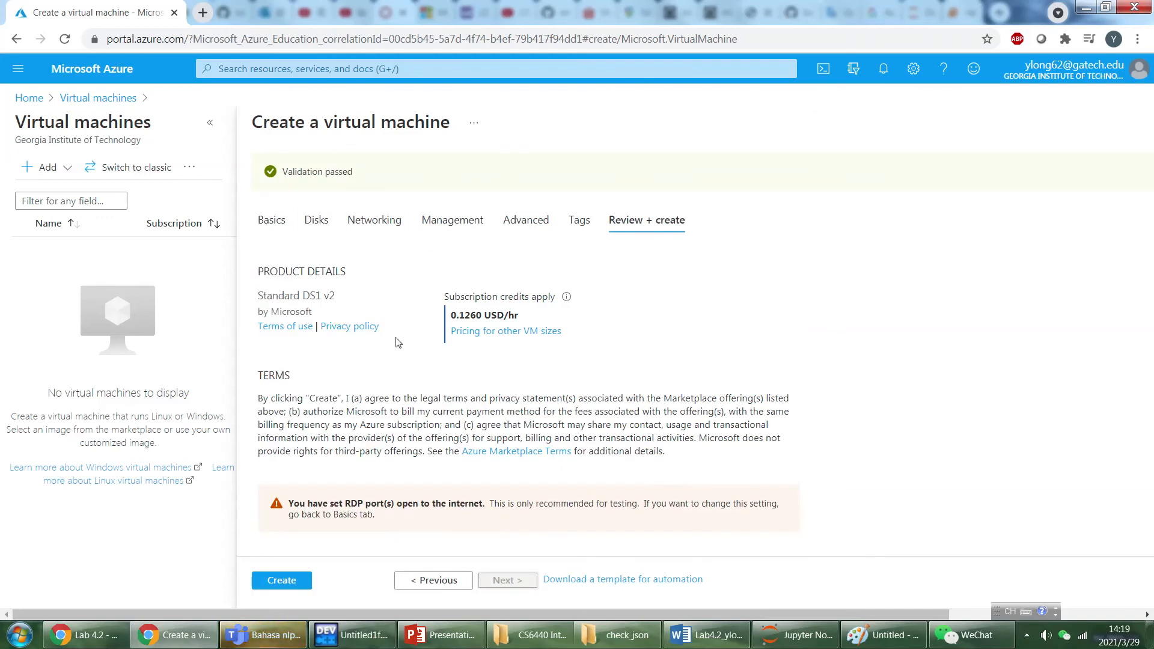
Check the price, basics, disk, networking, management and advanced settings in the summary, and create the virtual machine.
scroll(448, 267, down, 3)
scroll(449, 249, up, 3)
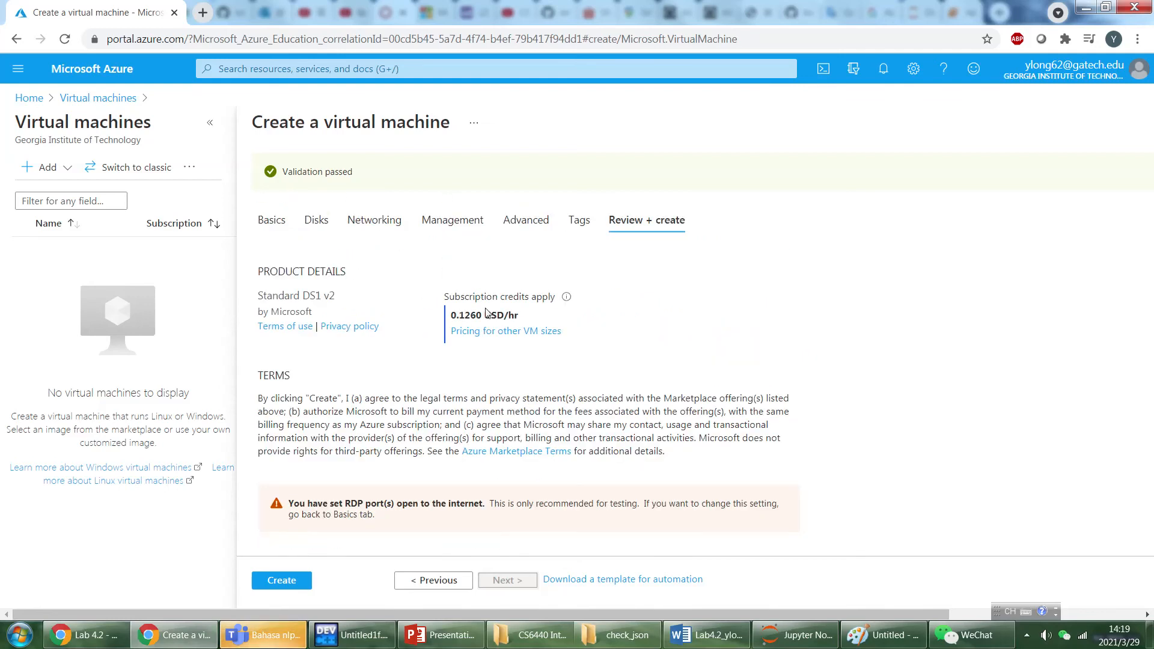
scroll(491, 327, down, 5)
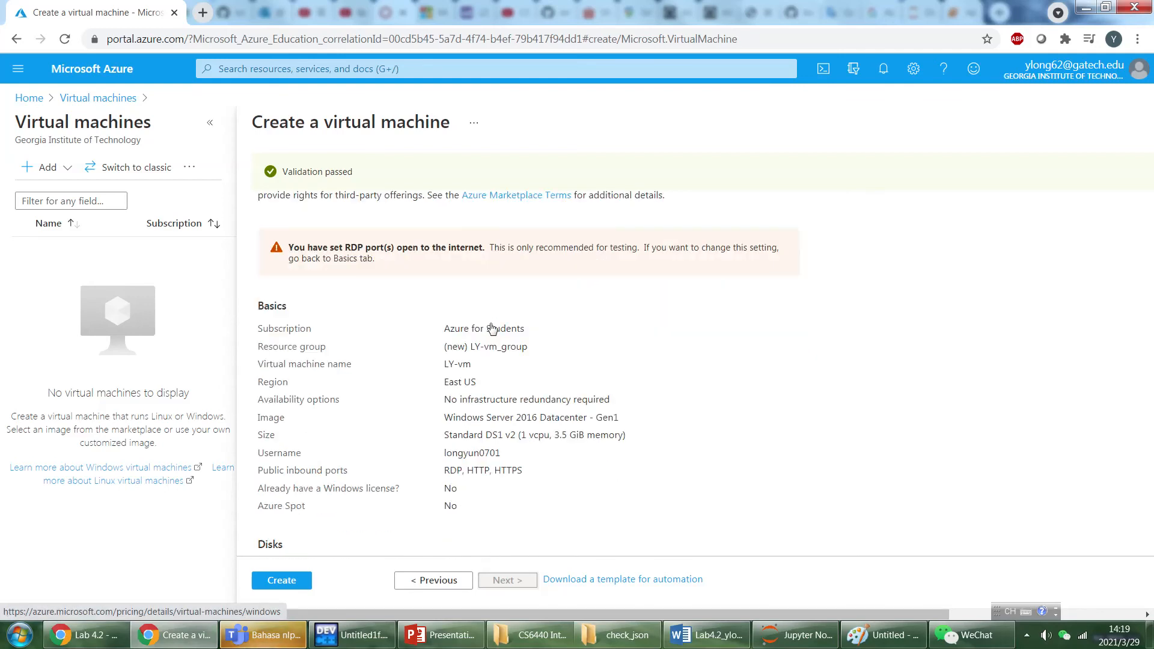
scroll(475, 306, down, 3)
scroll(456, 282, up, 2)
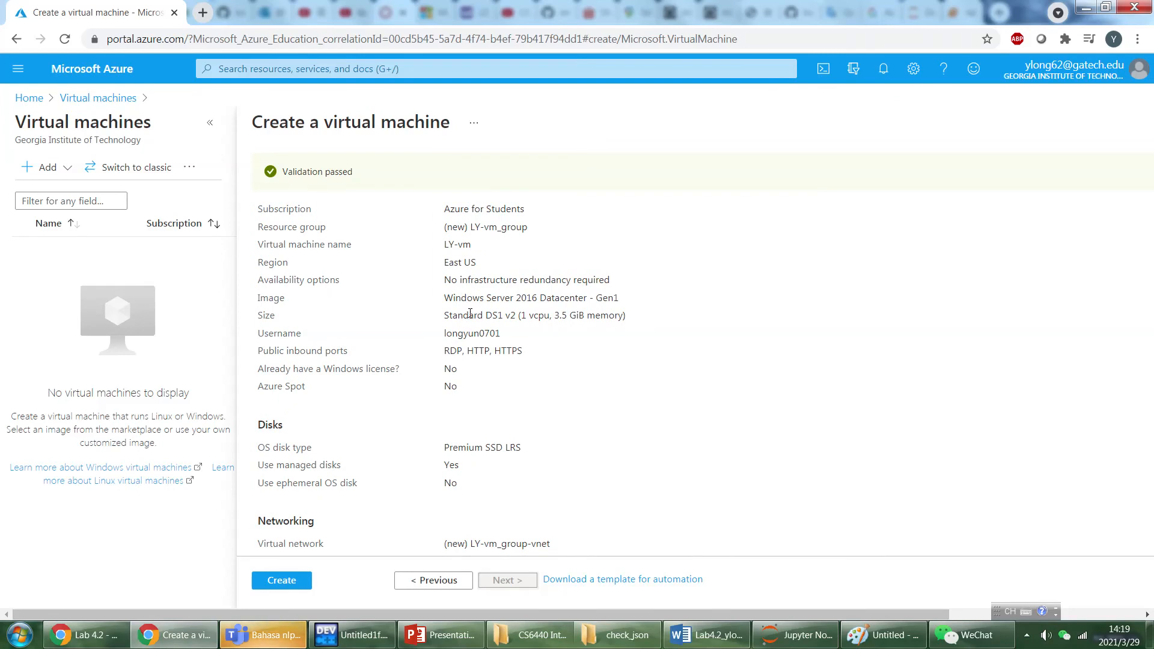
scroll(471, 318, down, 3)
scroll(472, 318, down, 5)
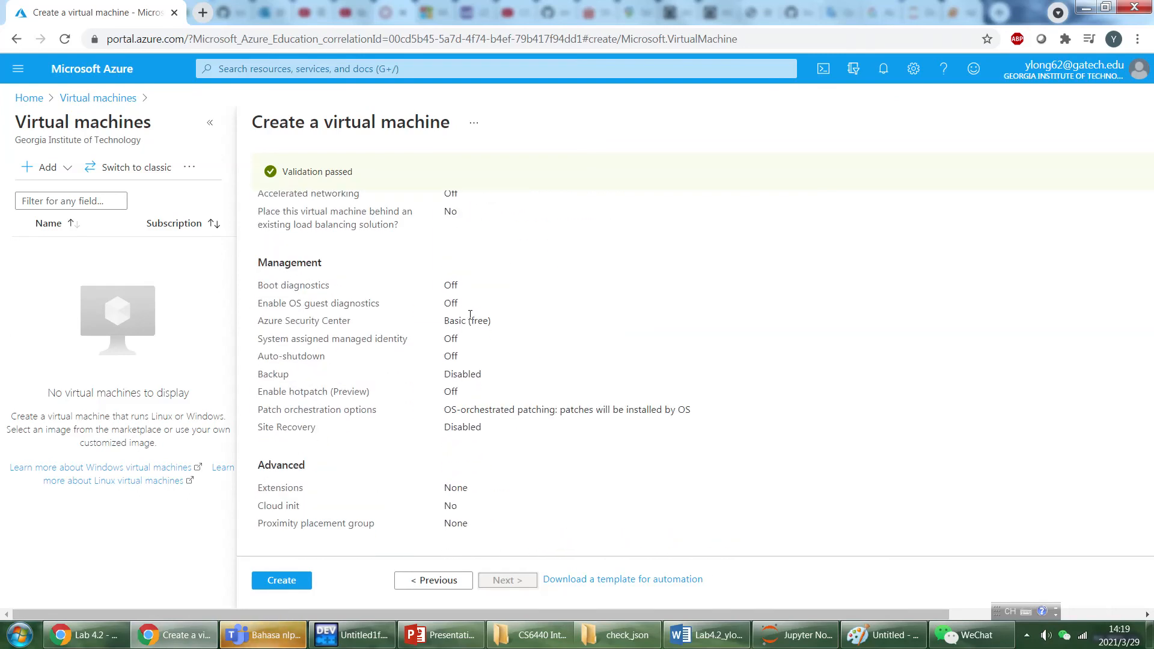
click(267, 584)
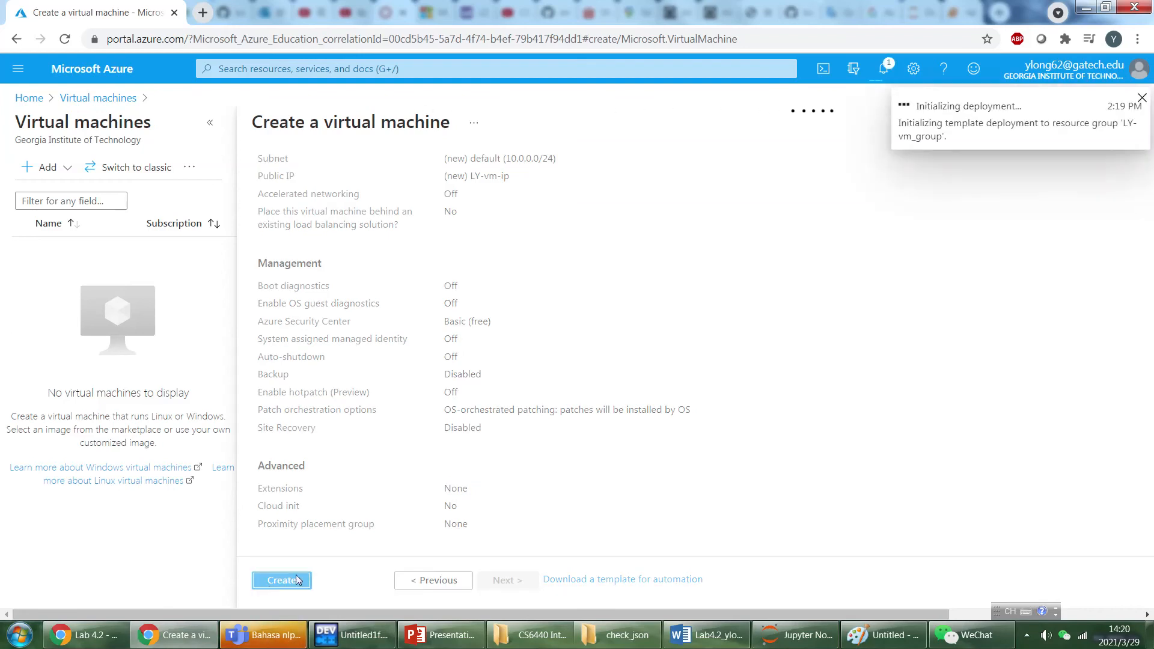
Open the deployed LY-vm resource and examine its essentials, properties and available management options.
mouse_move(515, 3)
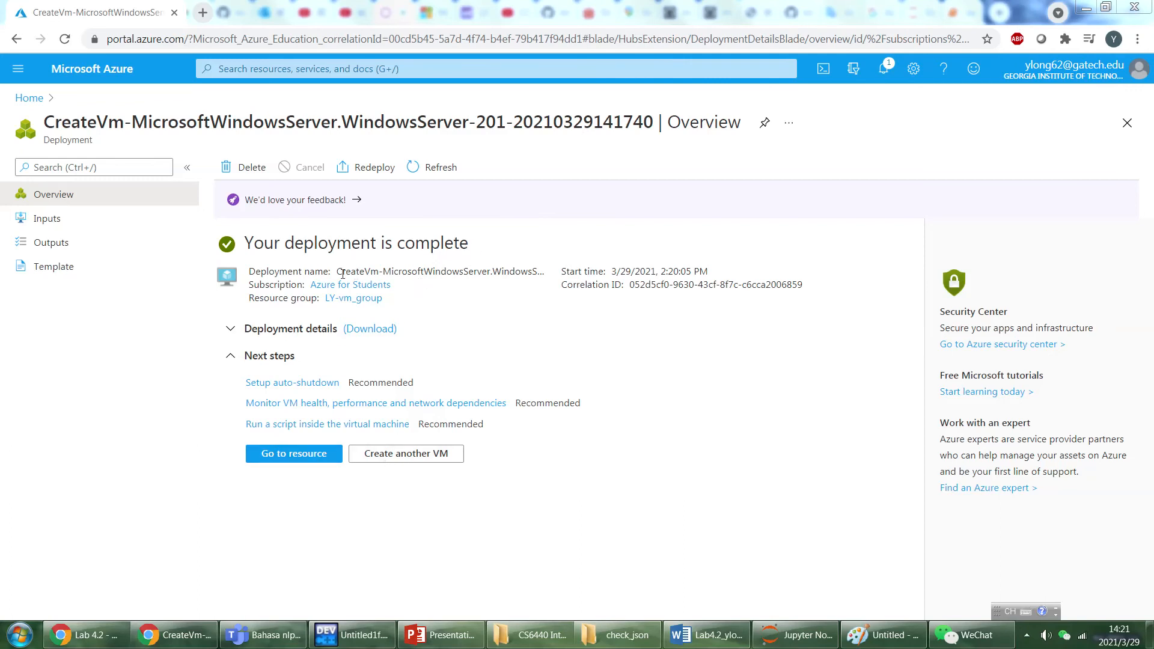
click(296, 455)
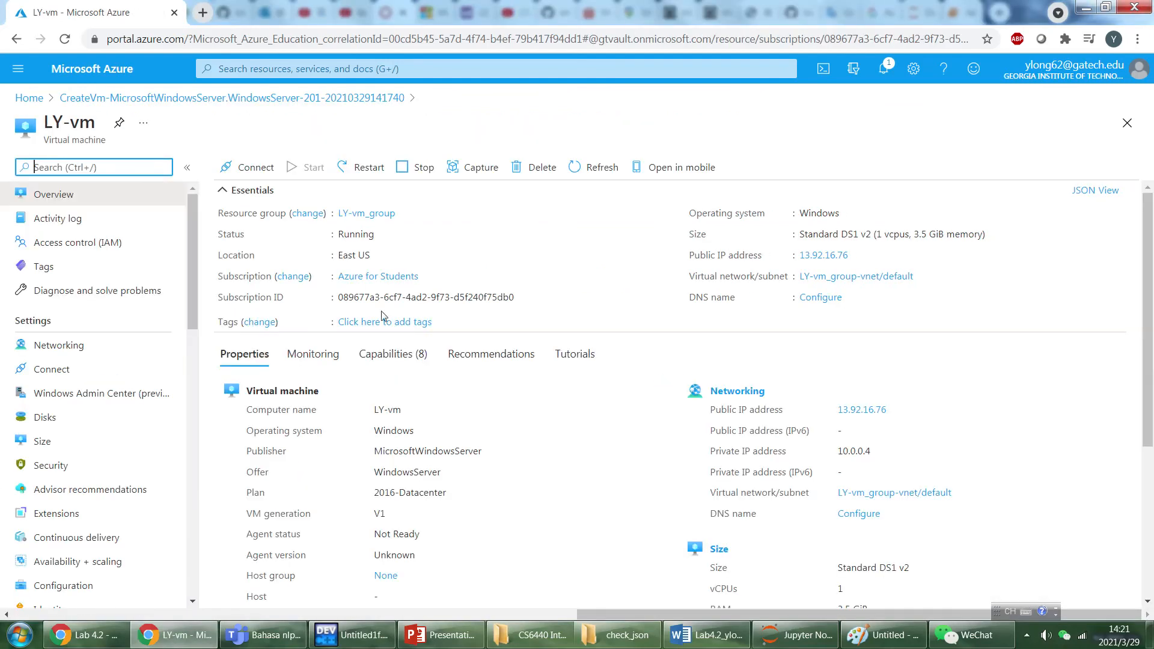
scroll(492, 293, down, 4)
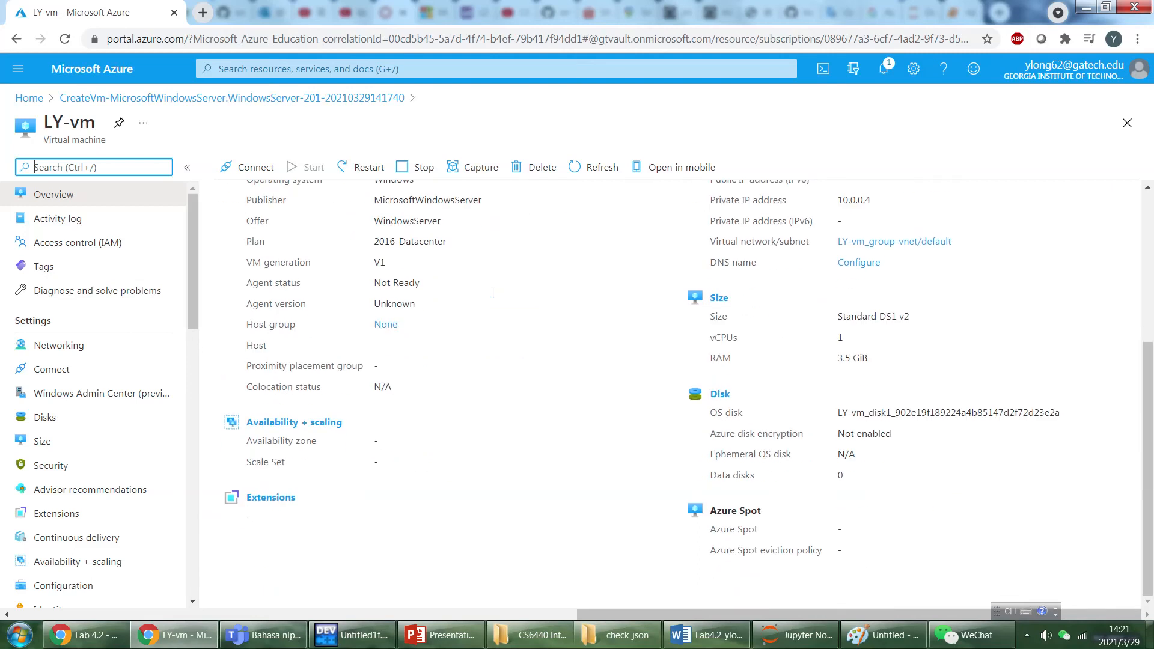
scroll(496, 353, up, 4)
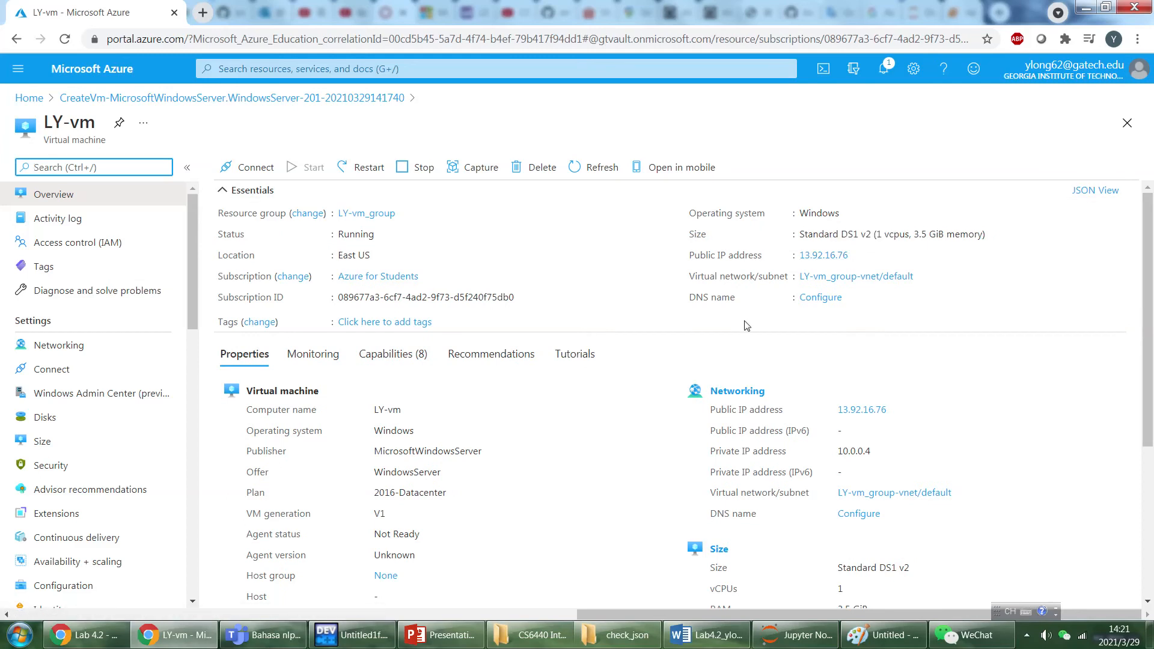
scroll(420, 299, down, 4)
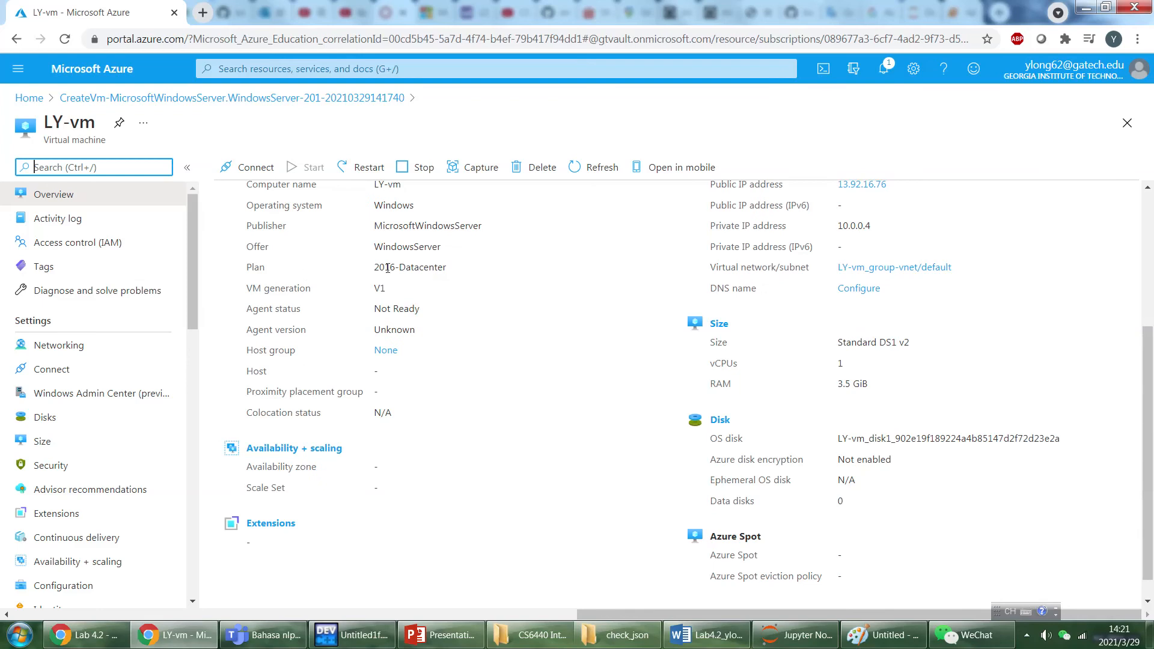
scroll(805, 384, down, 1)
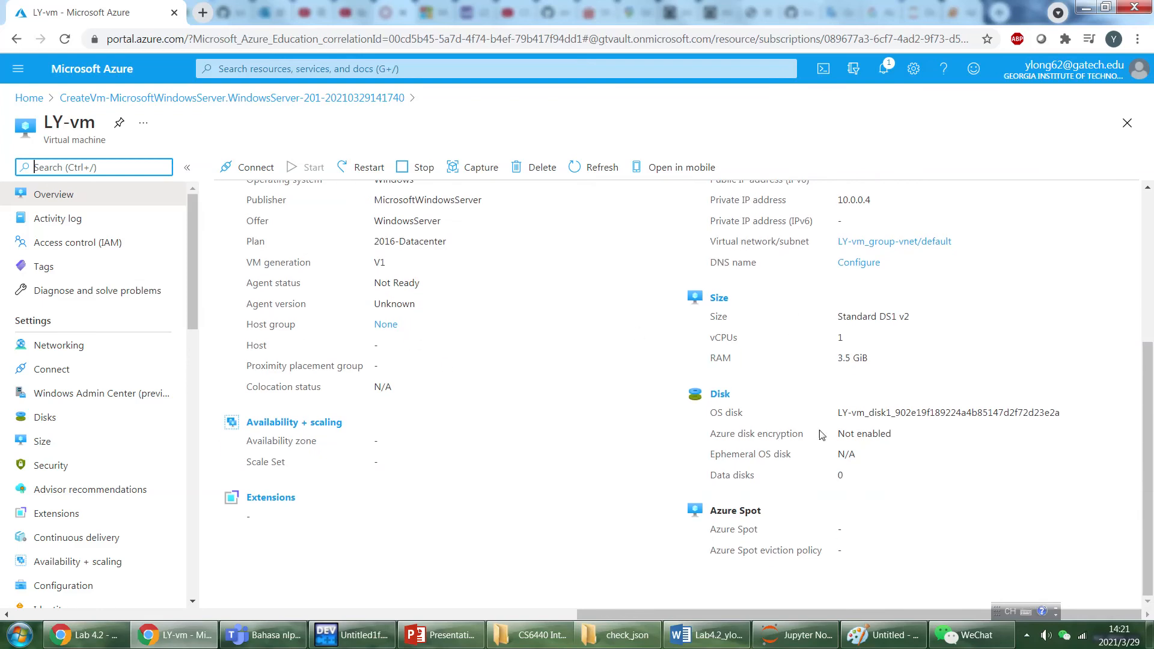
scroll(565, 423, up, 5)
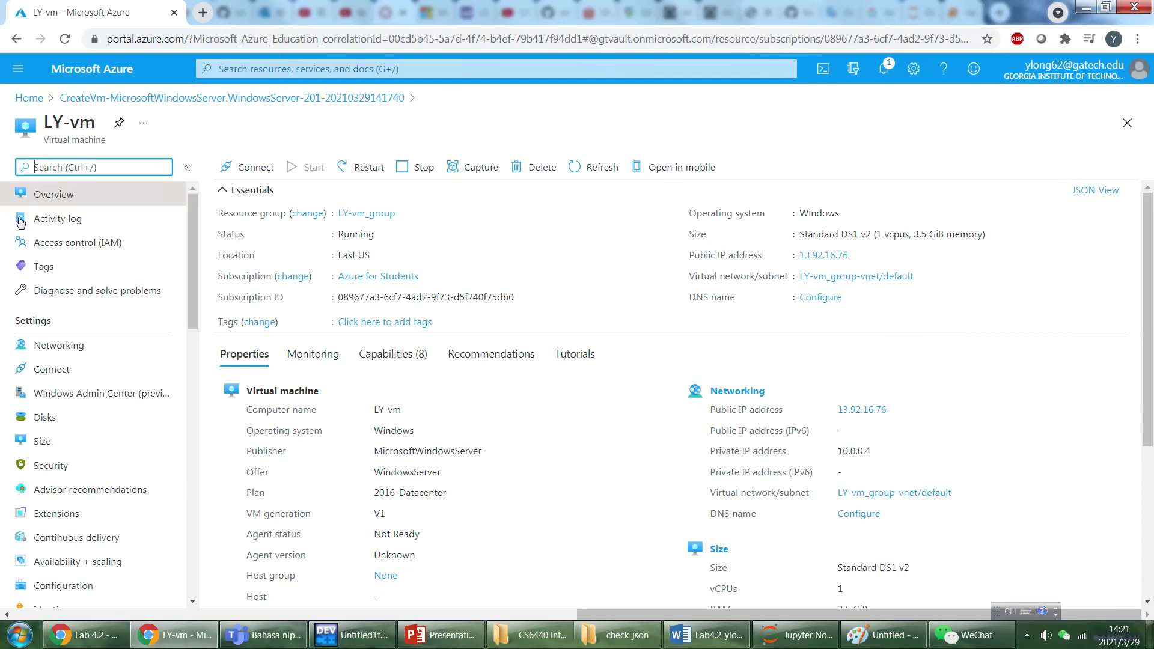
scroll(113, 248, down, 8)
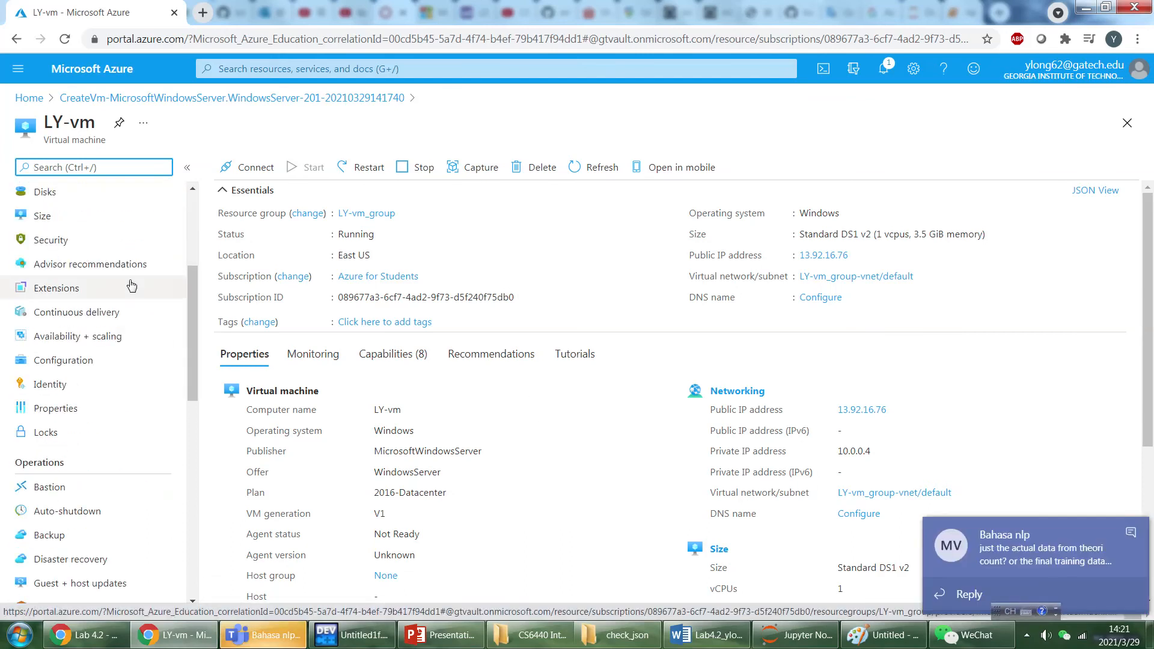
scroll(131, 285, down, 6)
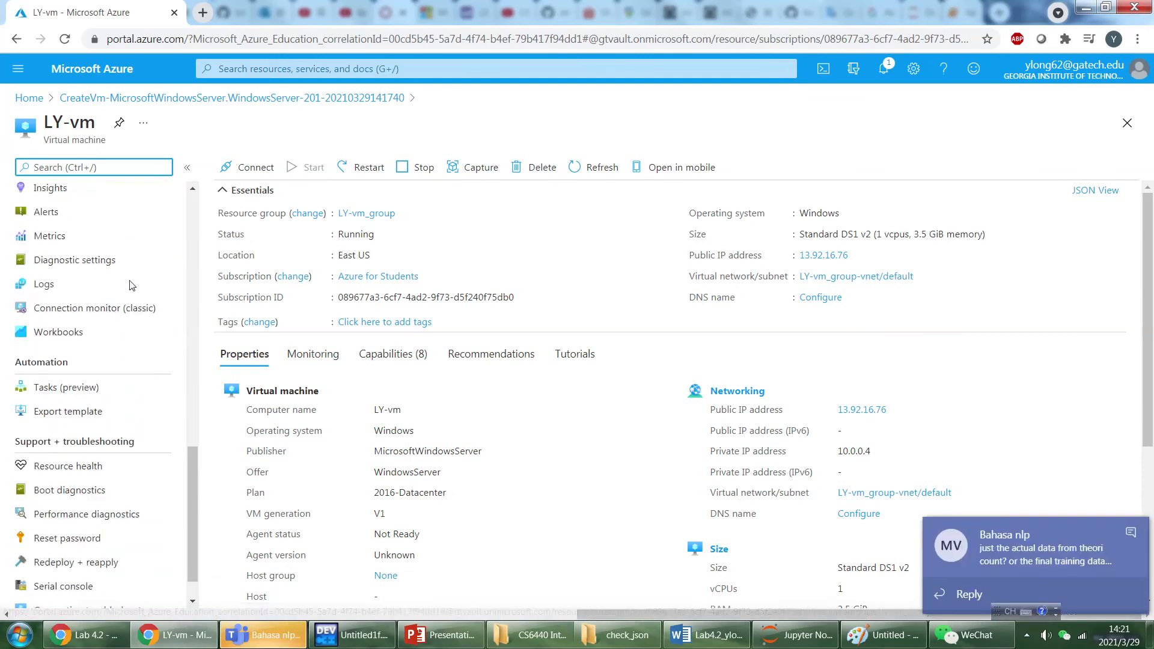
scroll(131, 285, up, 14)
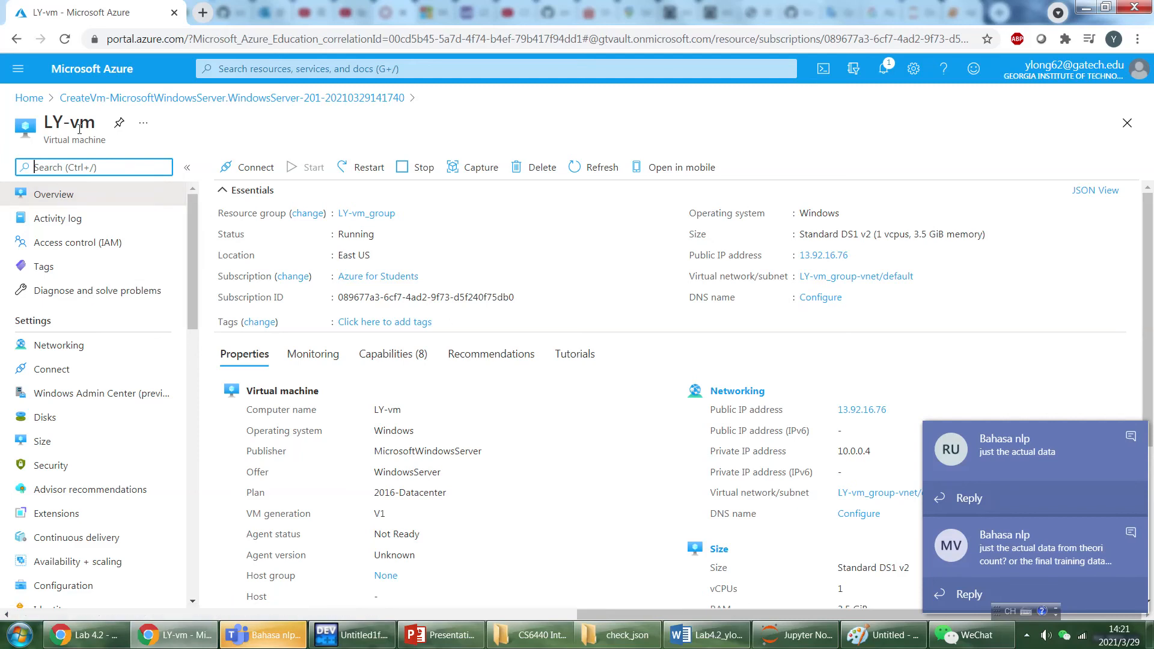
Return through the deployment overview and home page to the virtual machines list, and show the extra options for LY-vm.
click(217, 99)
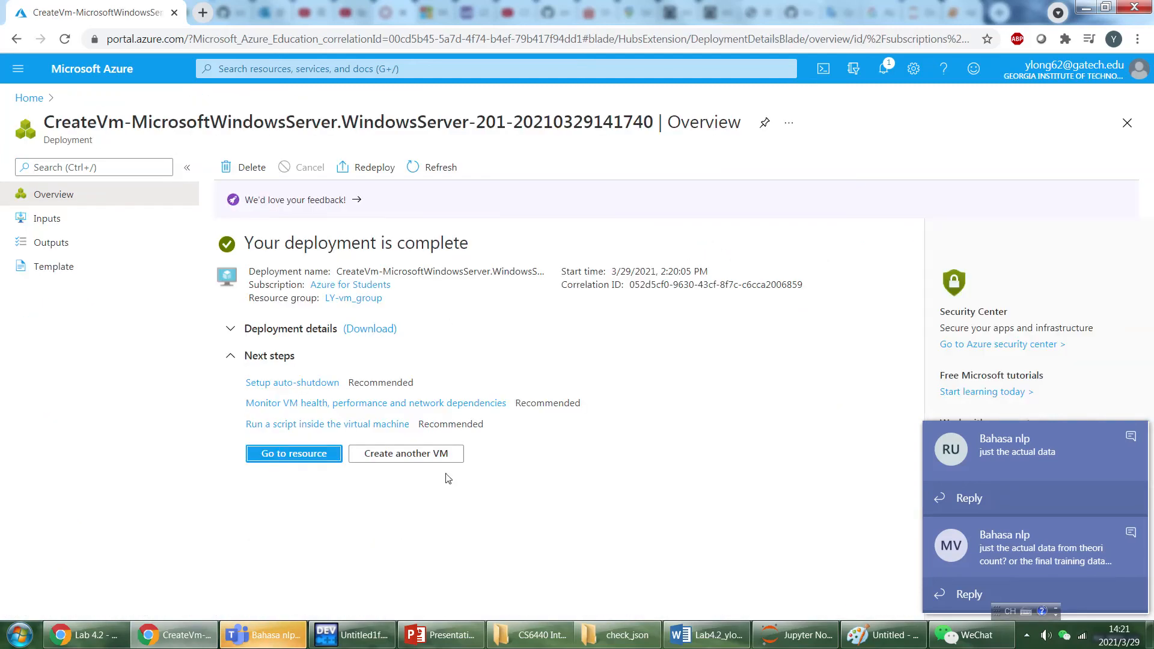
click(74, 200)
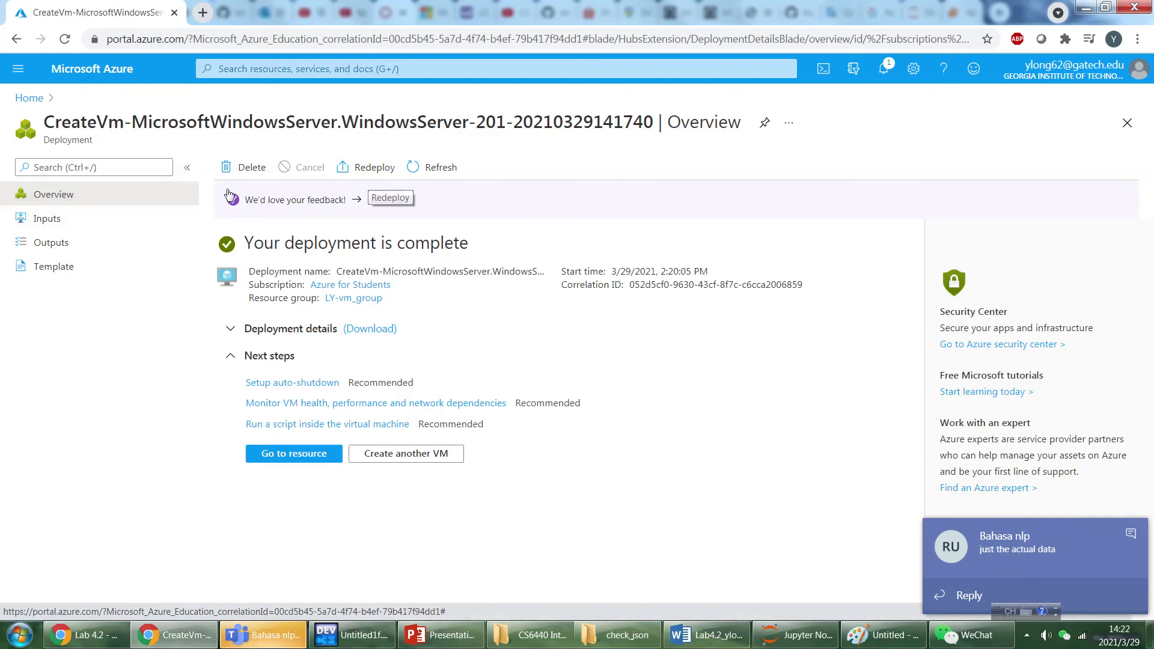
click(30, 98)
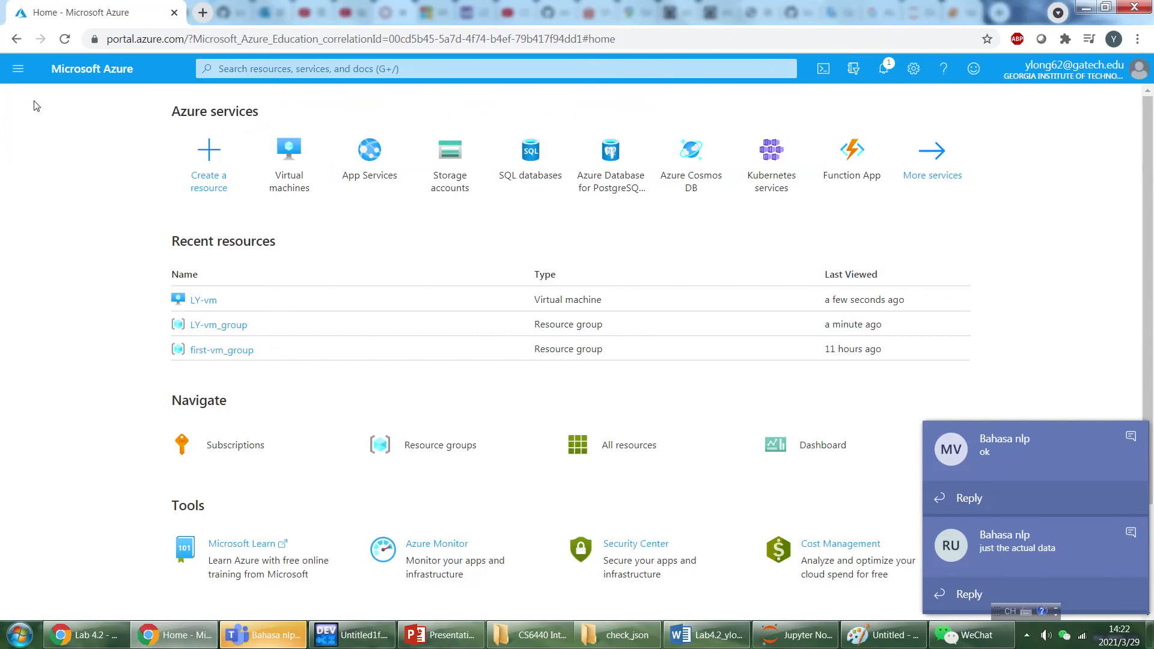
click(309, 170)
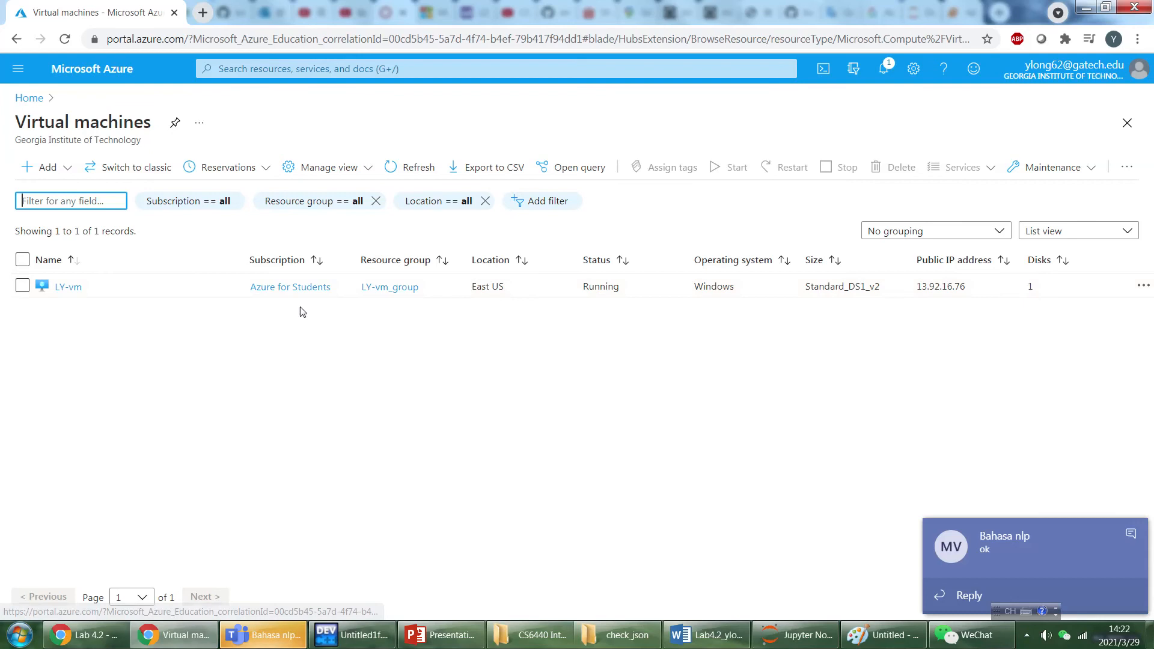
click(1143, 286)
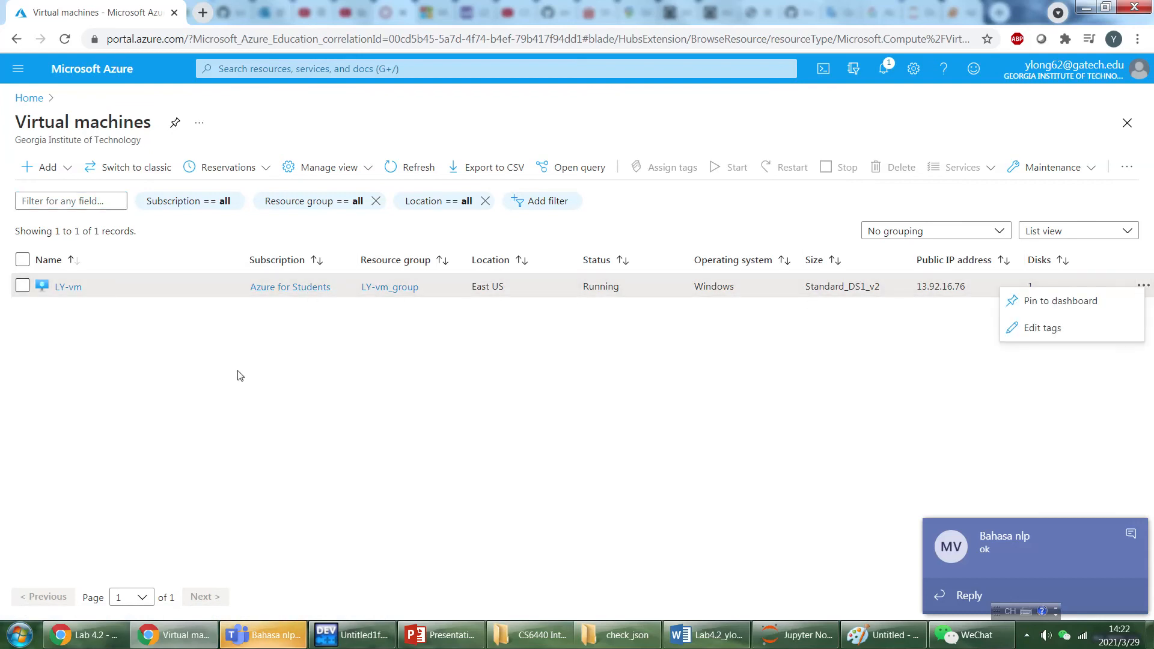
Open LY-vm from the virtual machines list and examine its overview, including the networking, size and disk properties.
click(64, 286)
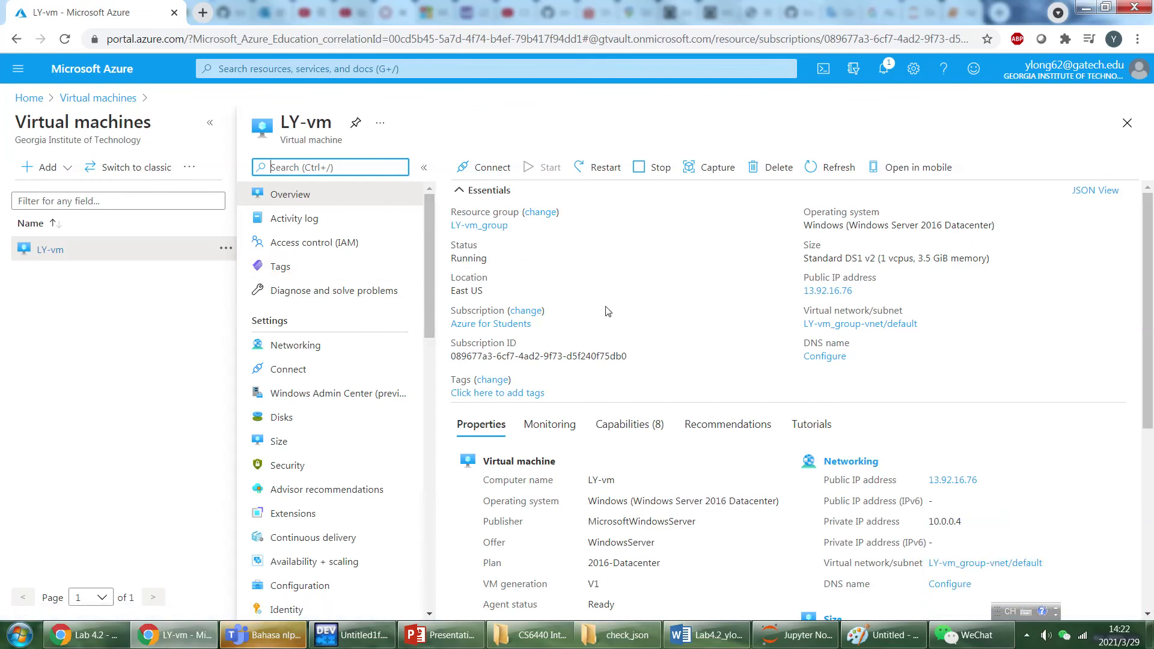
scroll(709, 348, down, 4)
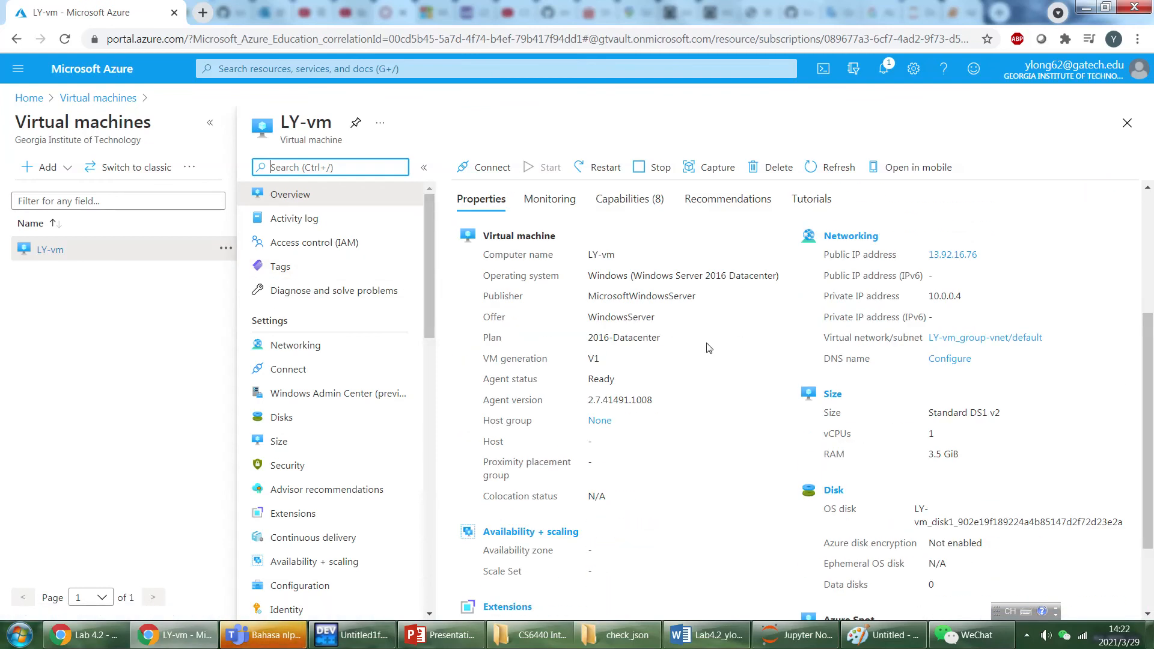
scroll(709, 352, down, 2)
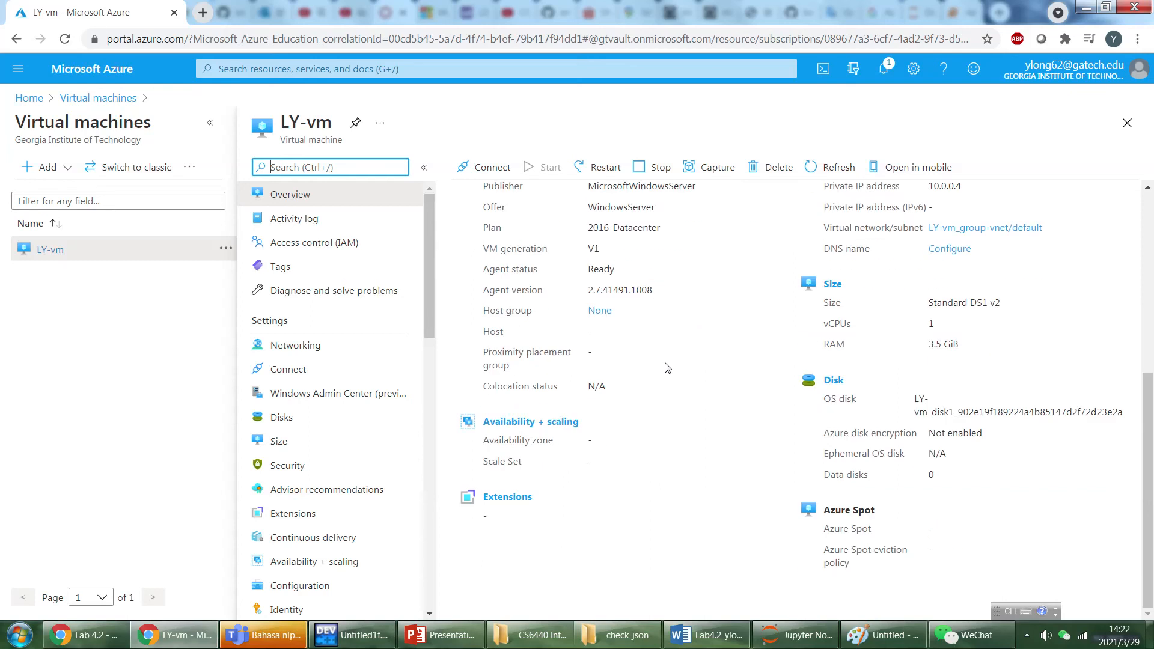
scroll(639, 377, up, 5)
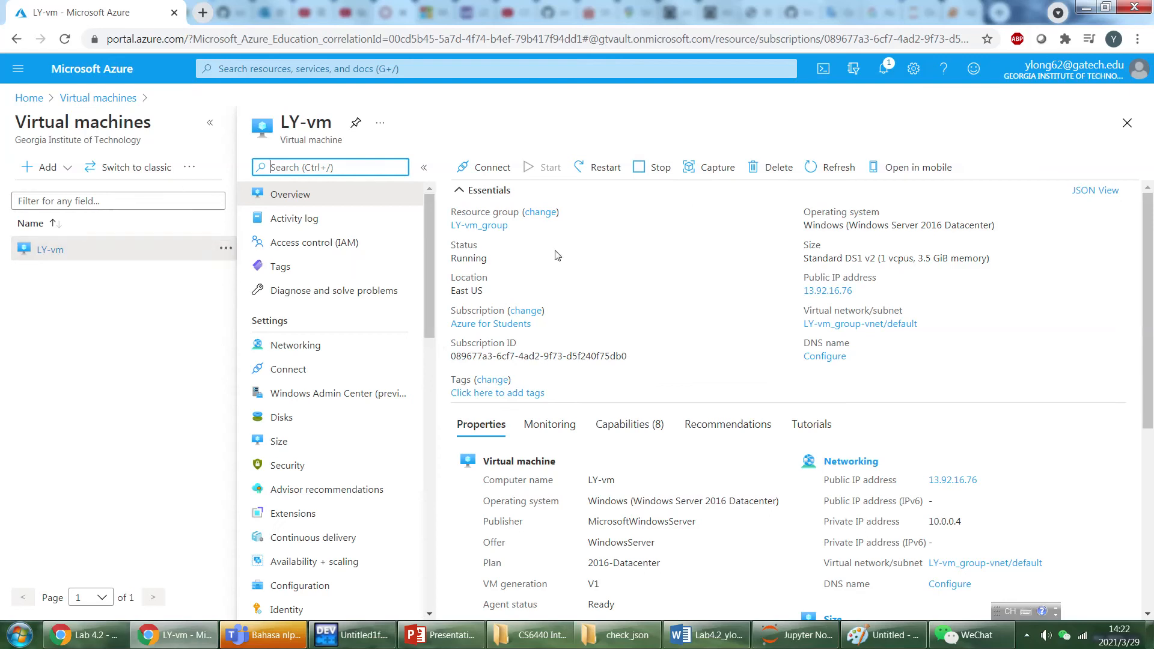
mouse_move(468, 2)
click(481, 34)
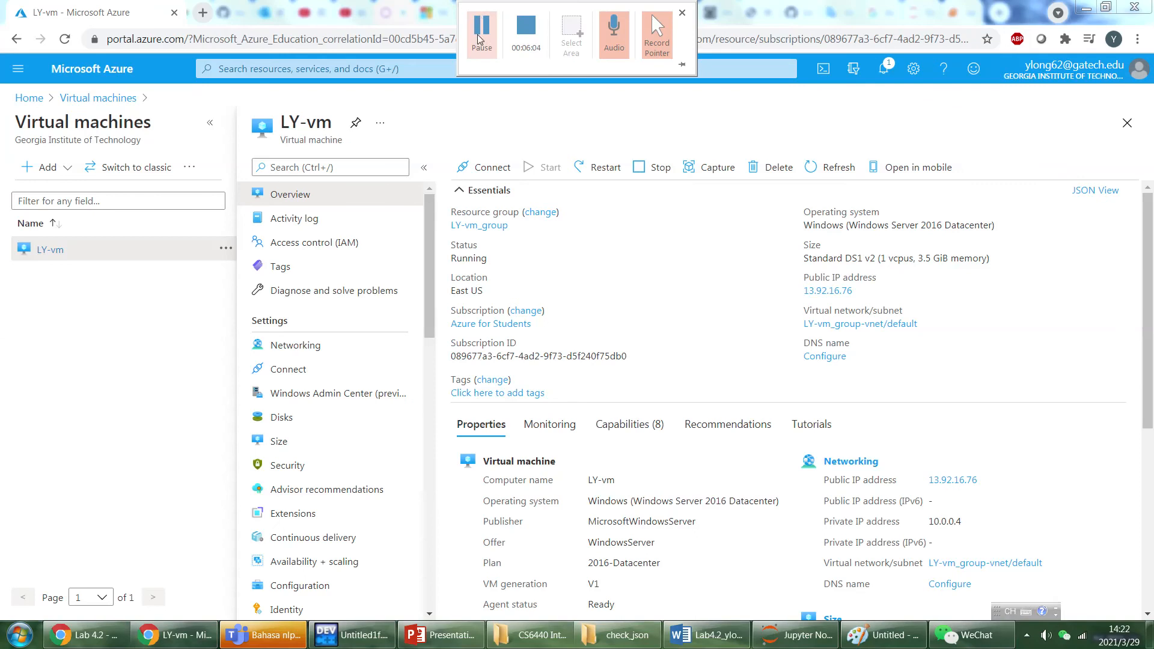
Download the RDP file for LY-vm with its public IP address and port 3389, and open it to start the remote connection.
click(294, 374)
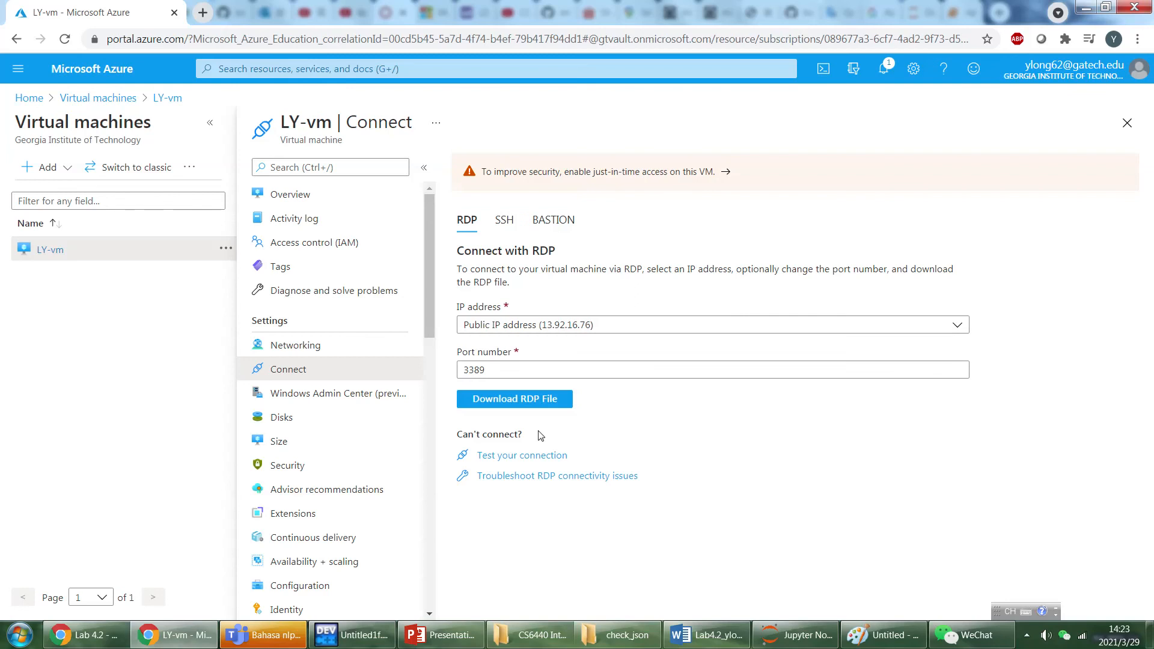
click(508, 404)
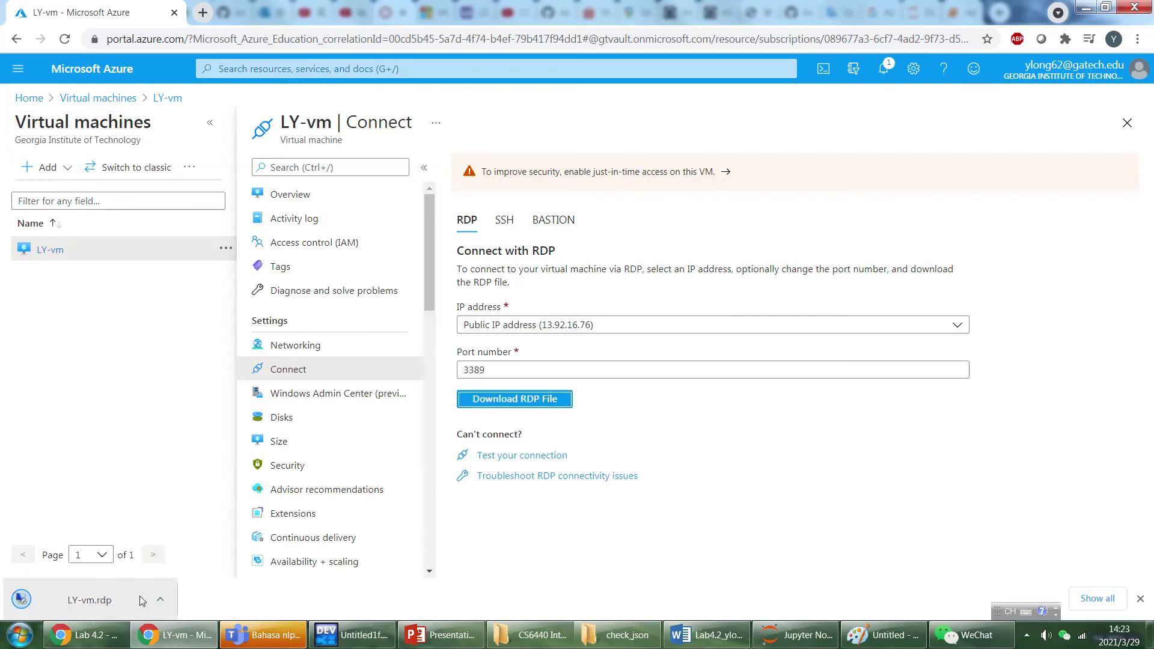
click(90, 600)
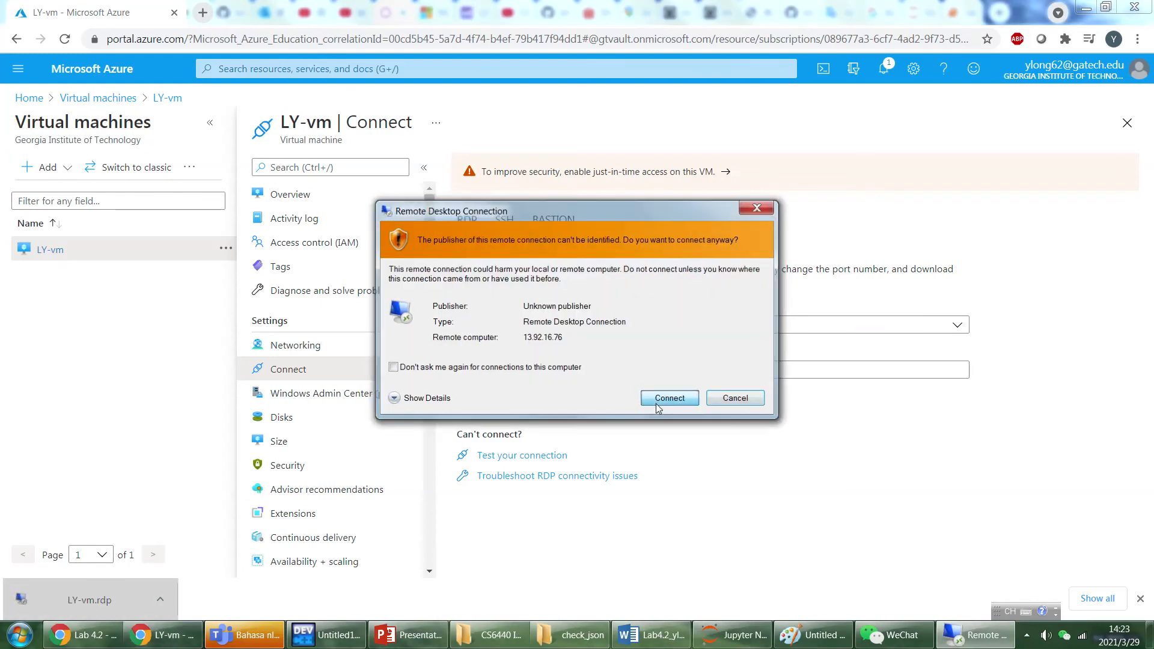
click(668, 398)
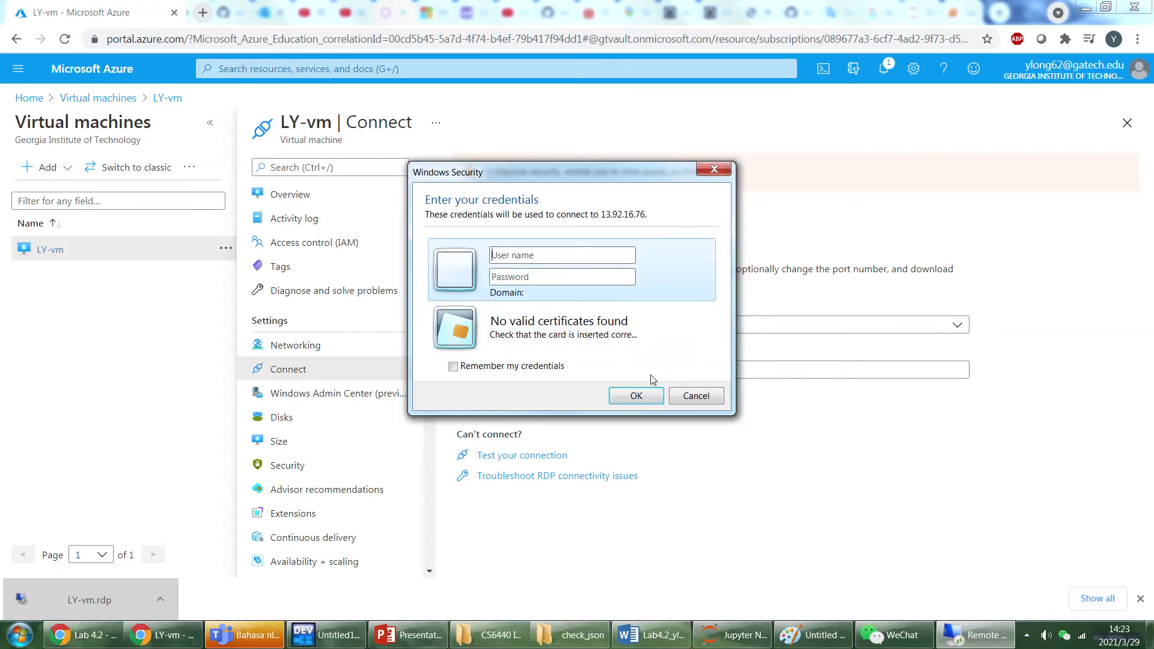
Try to sign in to the remote computer with the administrator's user name and password.
click(524, 257)
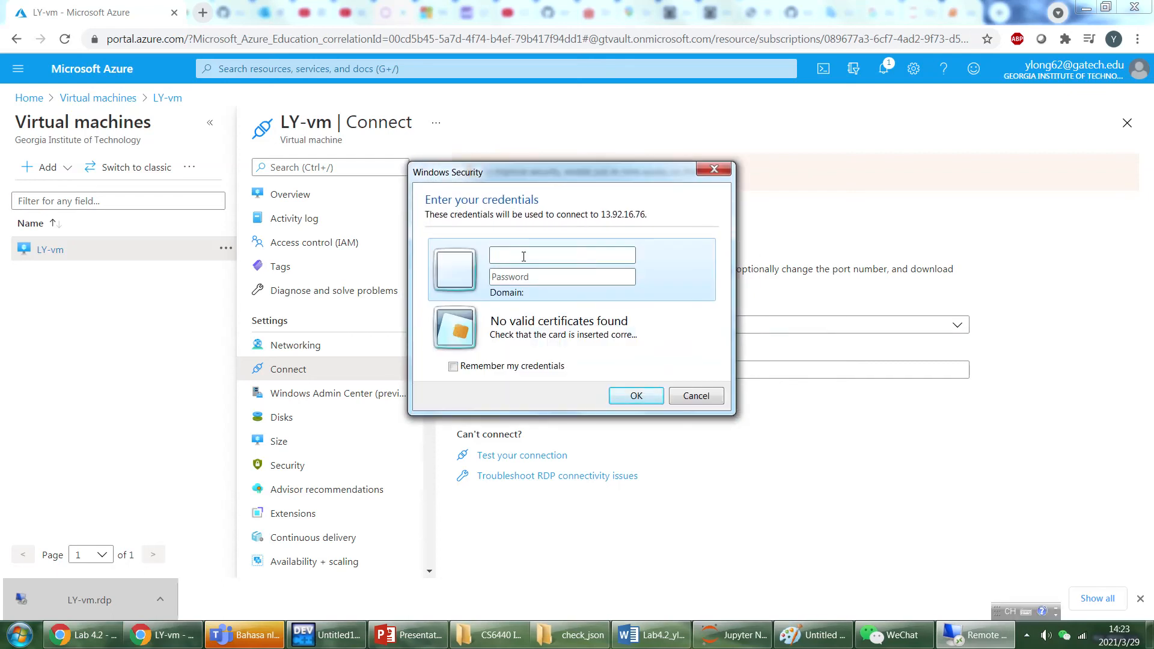
text(longyun)
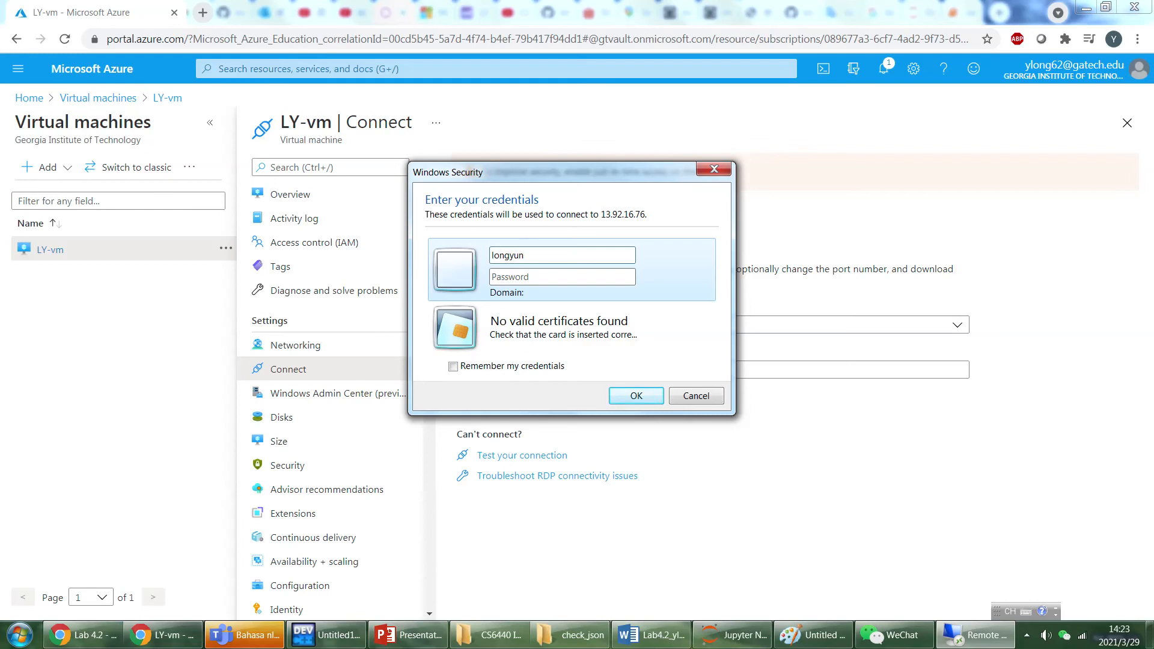
text(••)
click(636, 395)
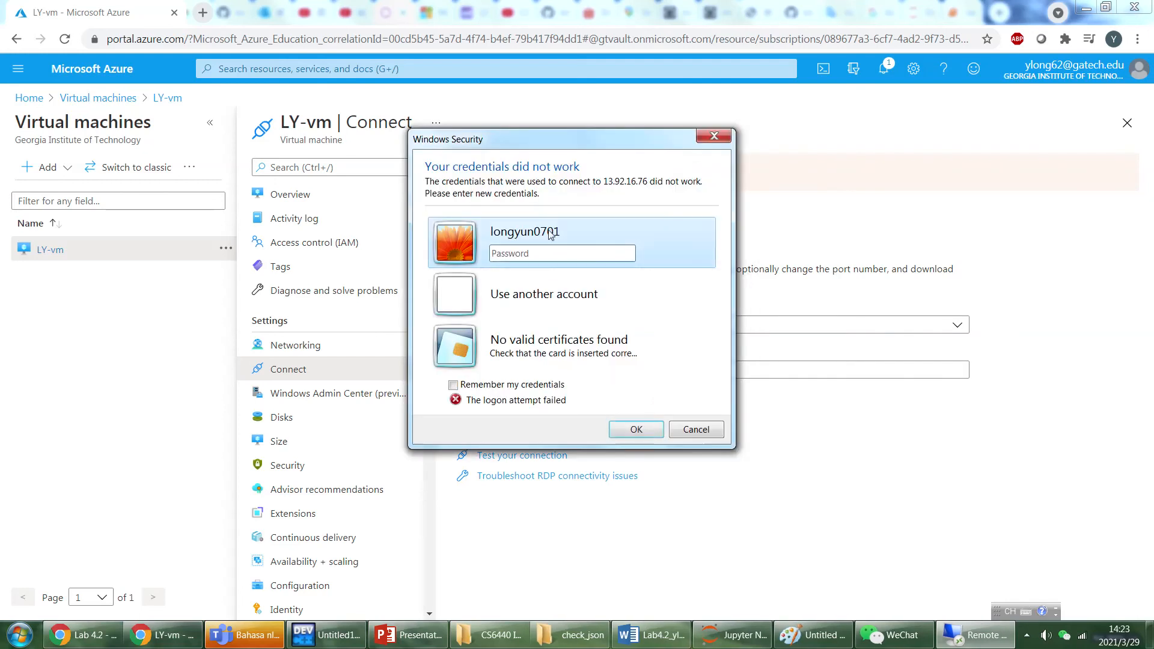
Re-enter the account password for the remote computer and accept its untrusted certificate to connect.
click(564, 252)
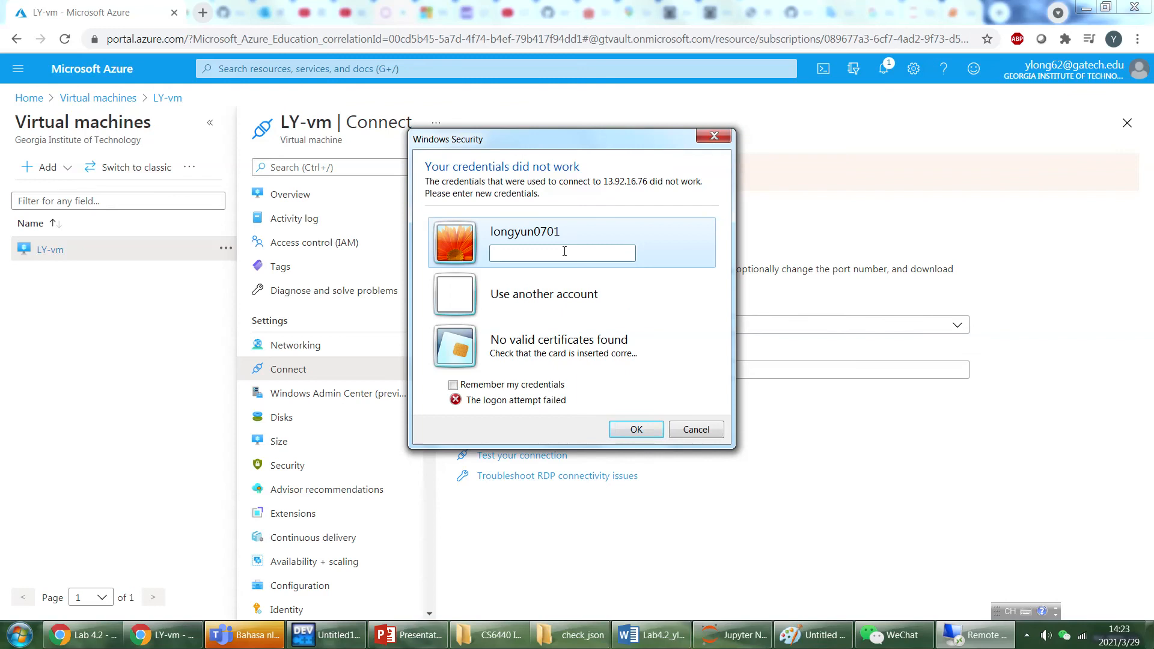
text(••••••)
click(626, 432)
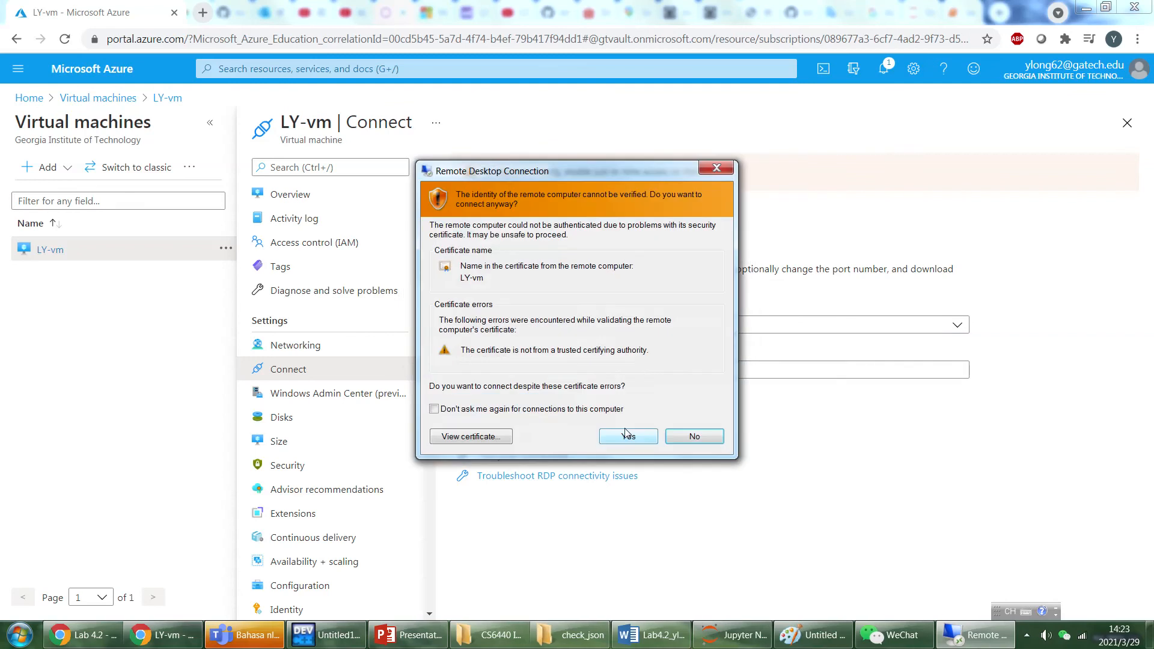
click(628, 436)
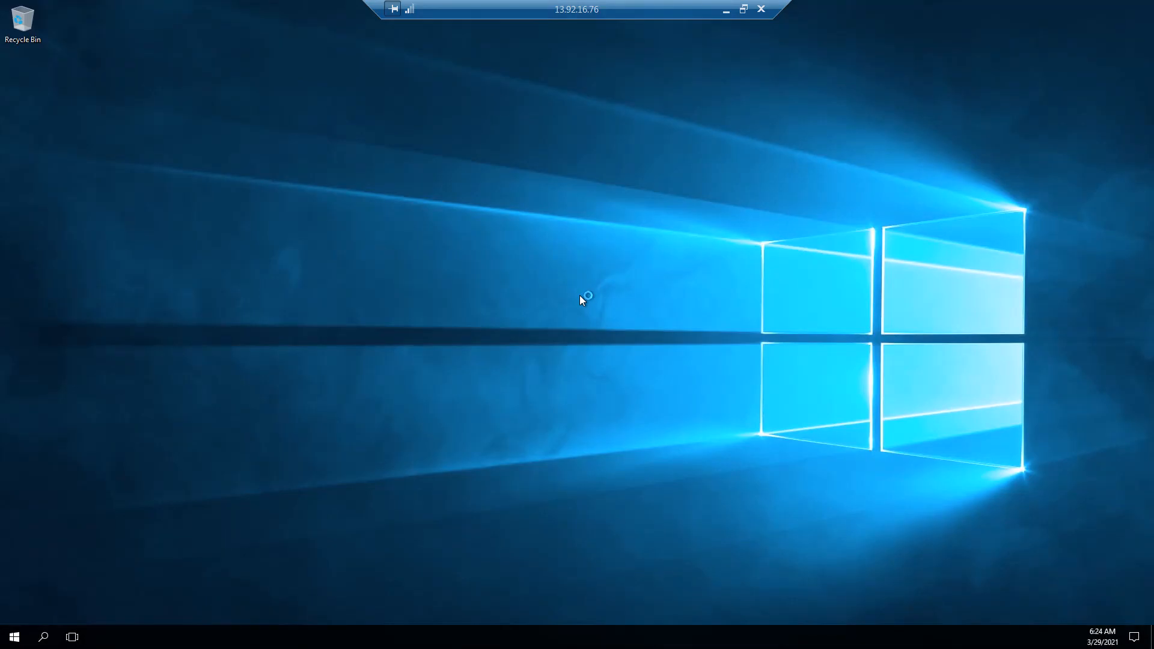
Open File Explorer on the remote desktop, examine the contents of the Temporary Storage (D:) and Windows (C:) drives, and close it.
click(15, 636)
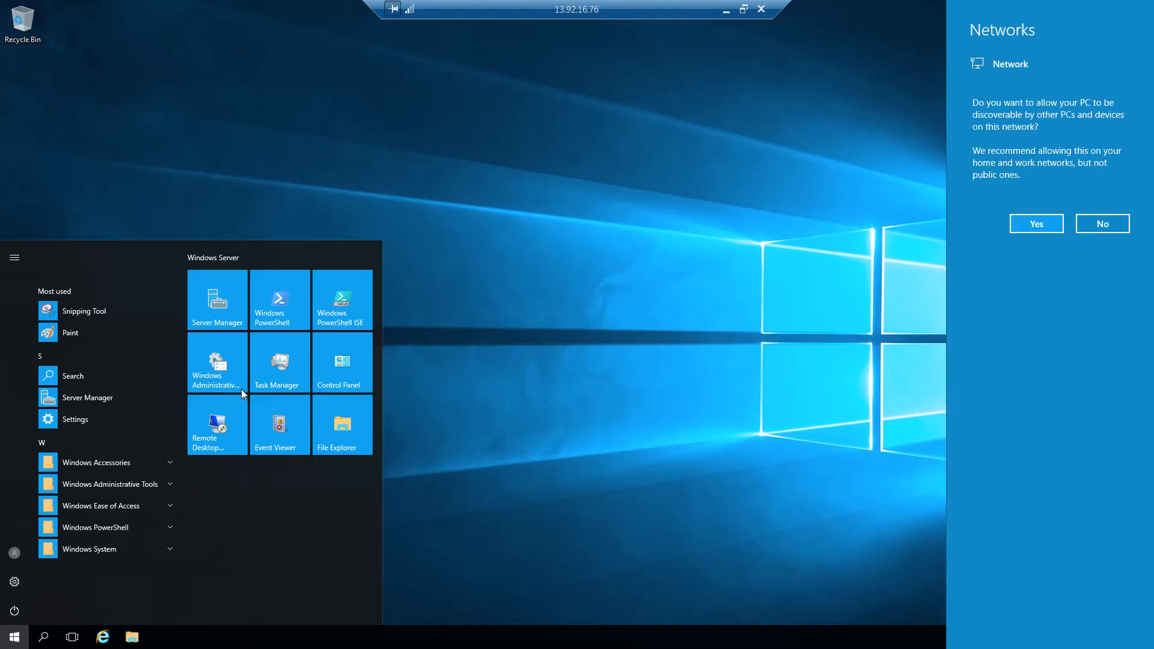
click(347, 416)
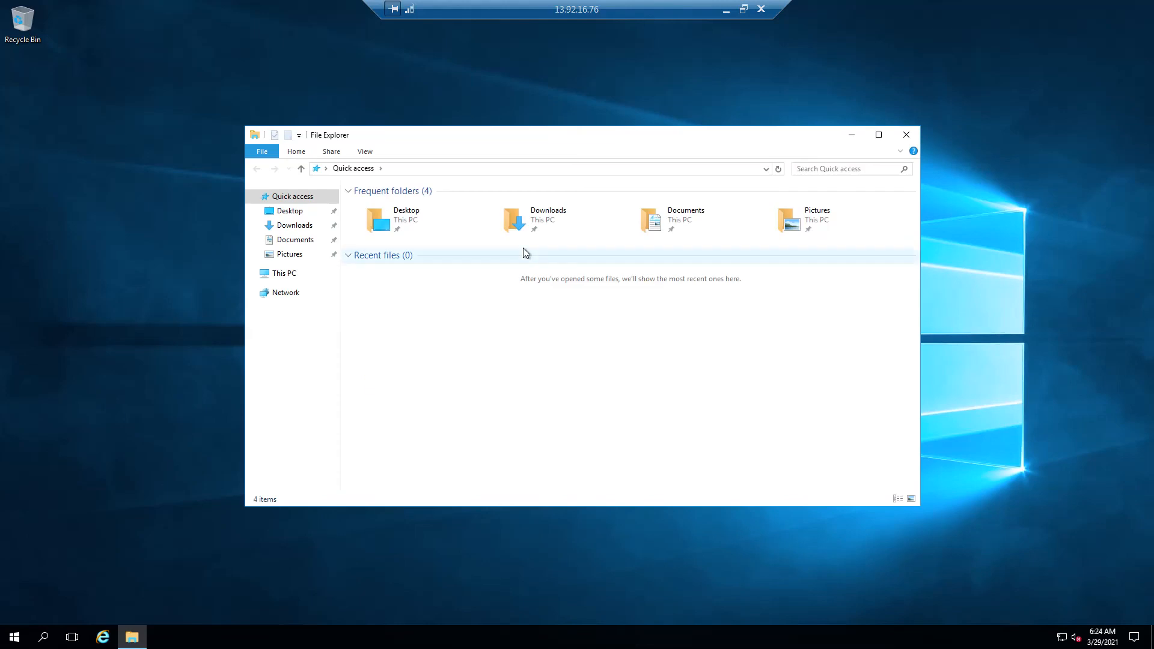
click(270, 274)
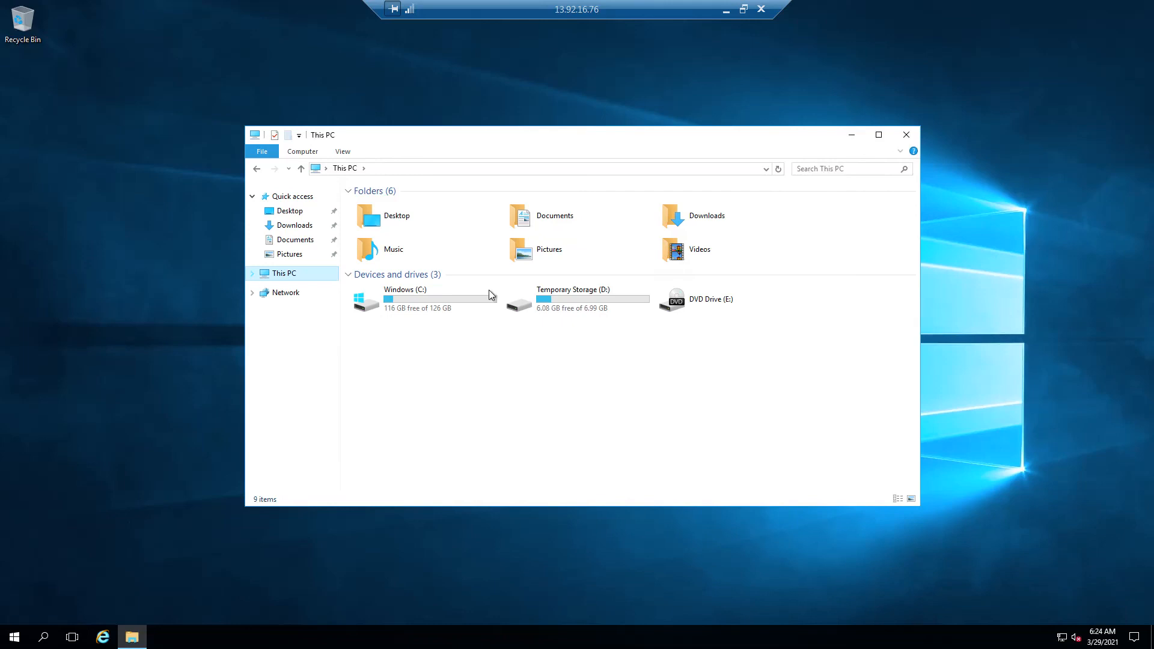
double_click(553, 299)
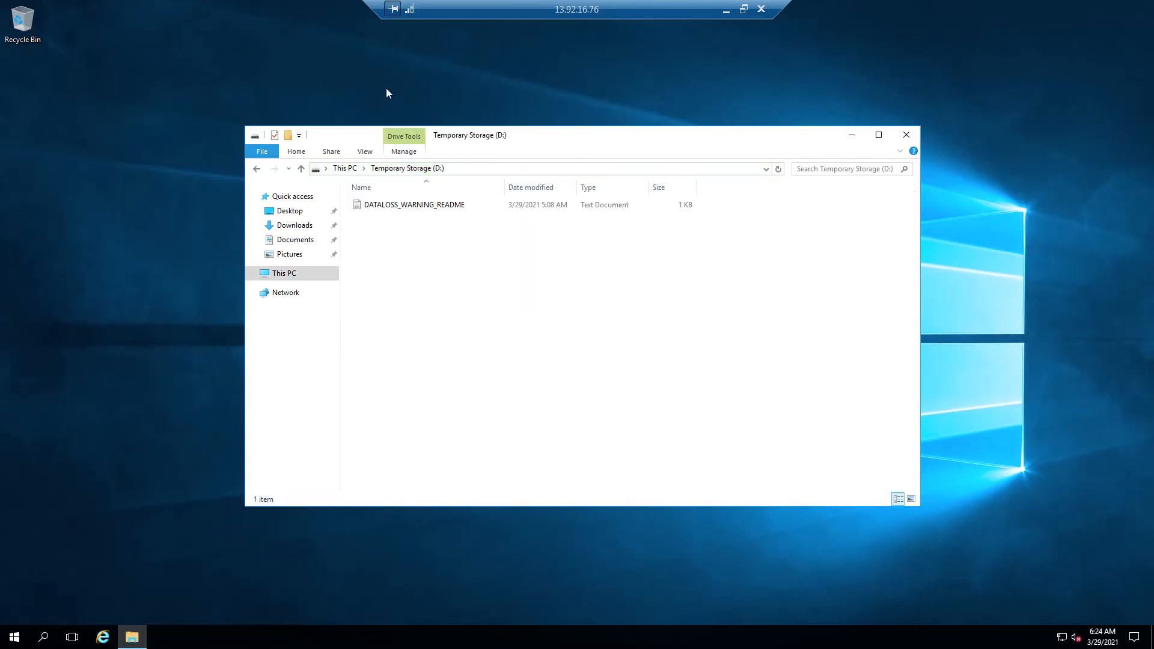
click(346, 169)
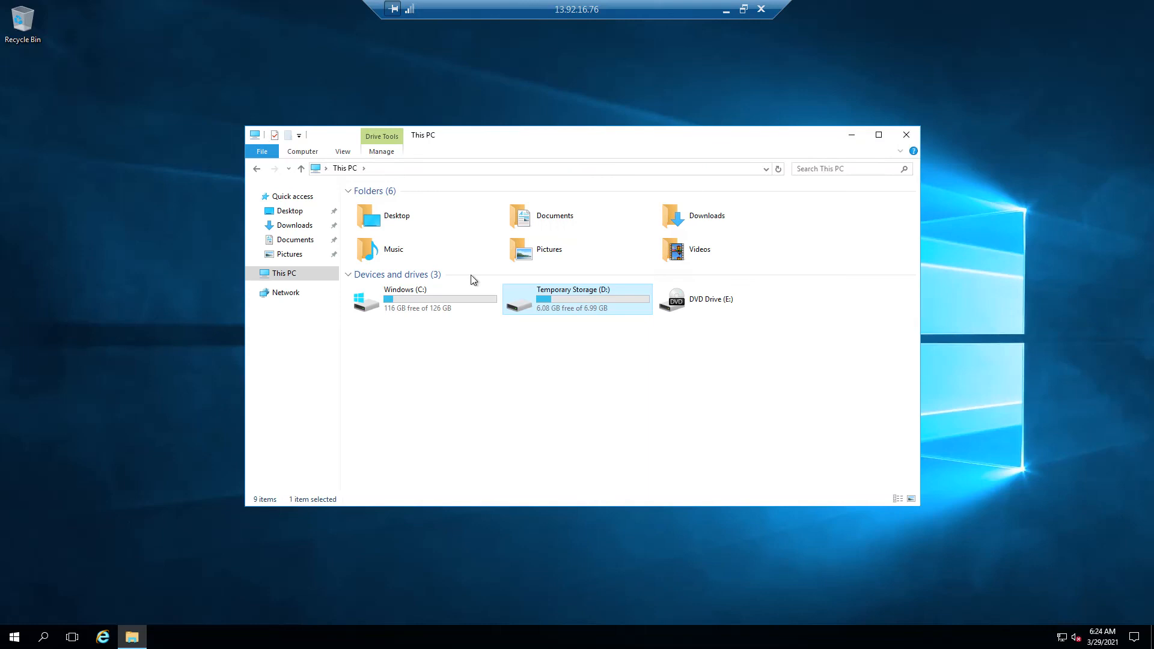
double_click(440, 297)
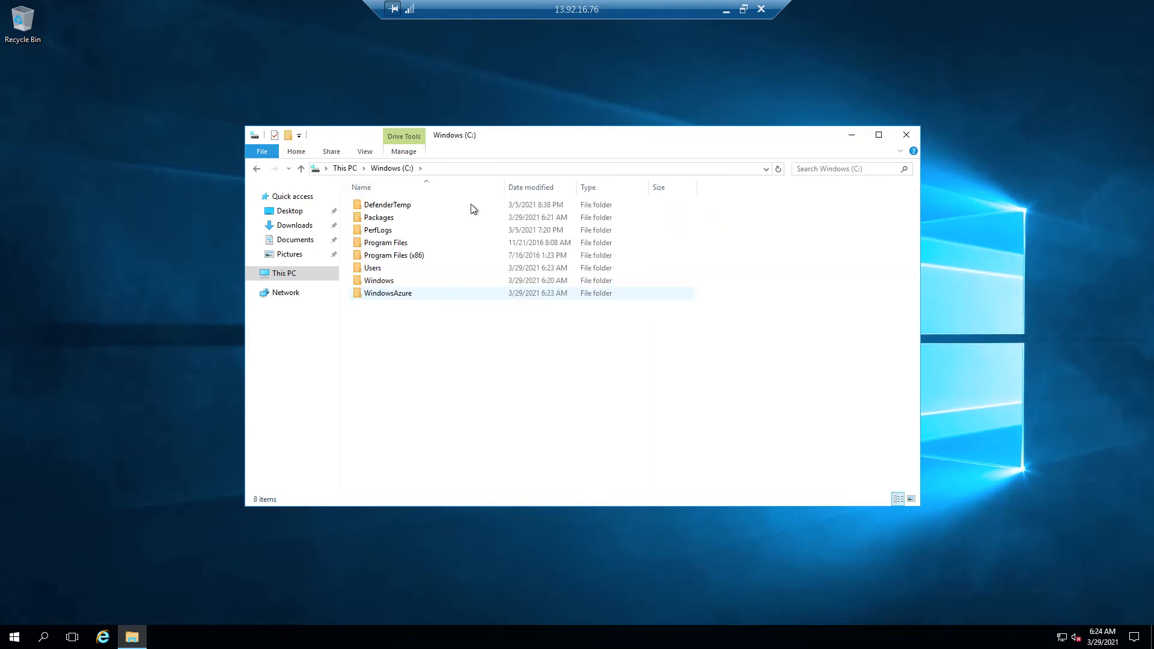
click(906, 134)
Disconnect the remote desktop session and return to the overview of LY-vm in the Azure portal.
click(761, 9)
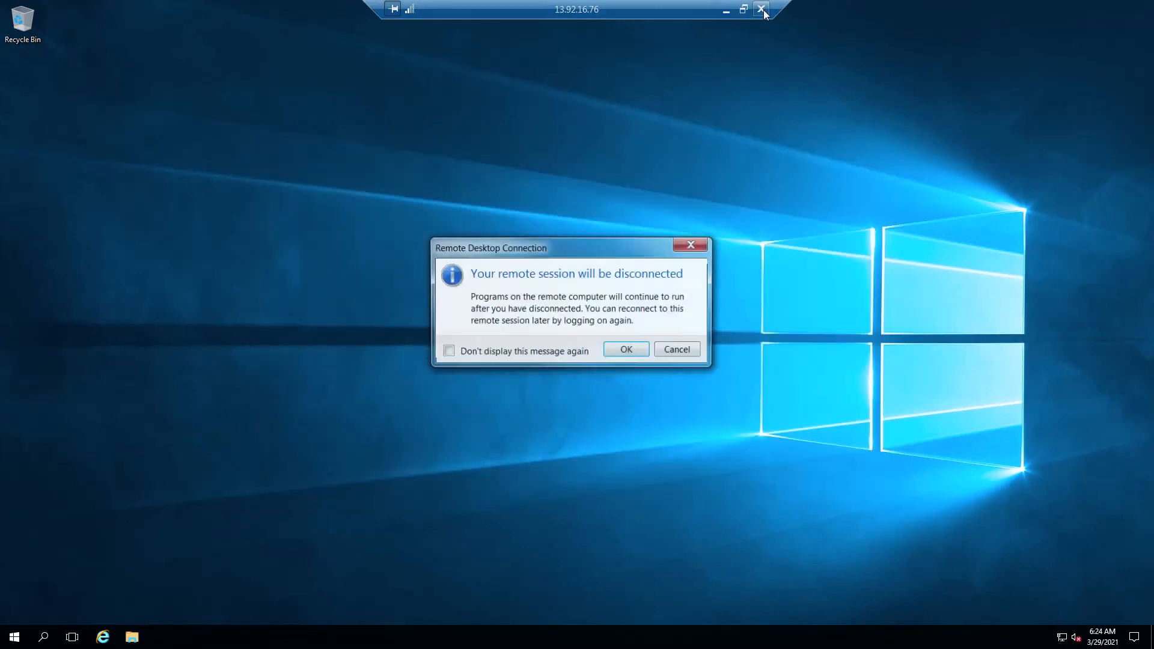
click(631, 350)
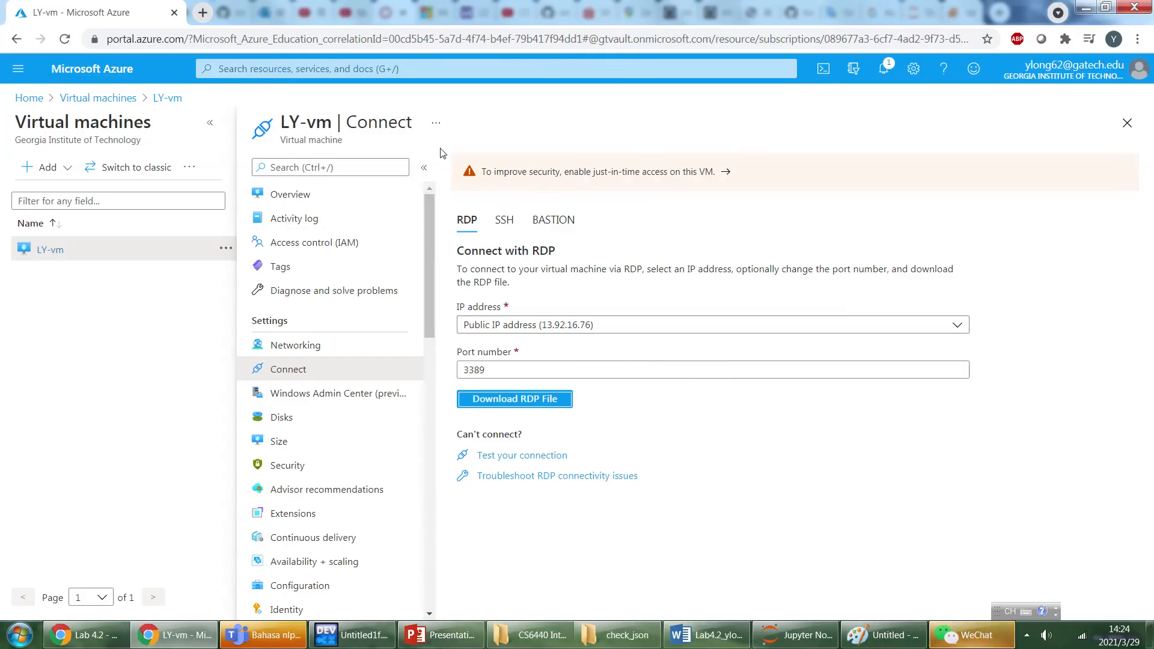
click(298, 195)
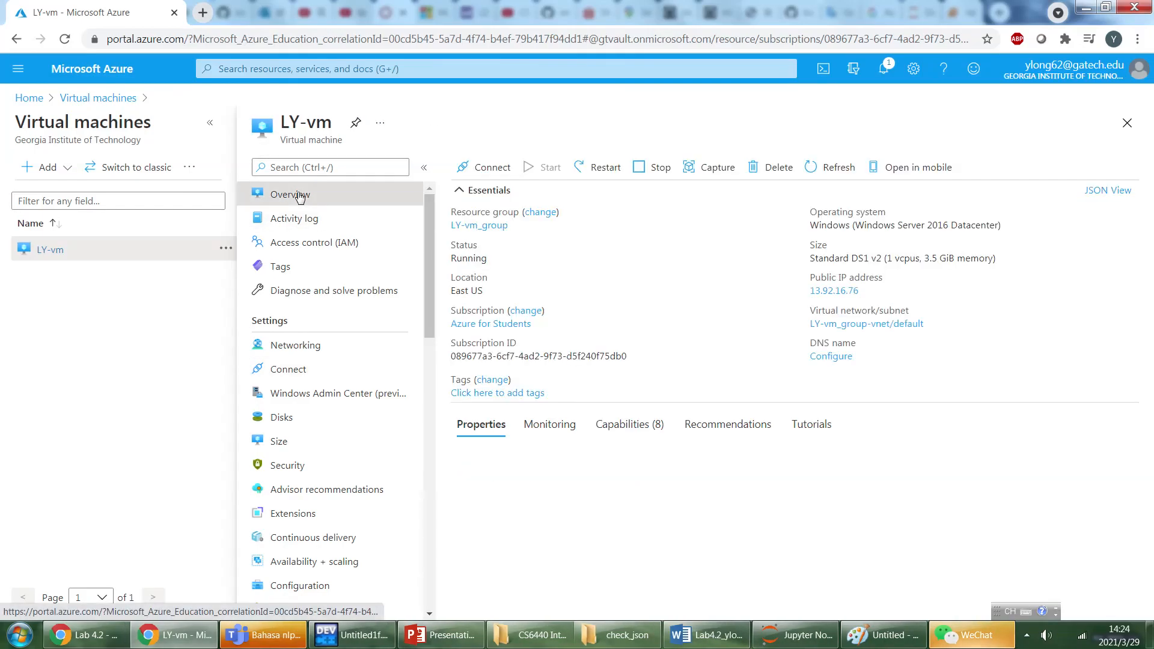
click(541, 213)
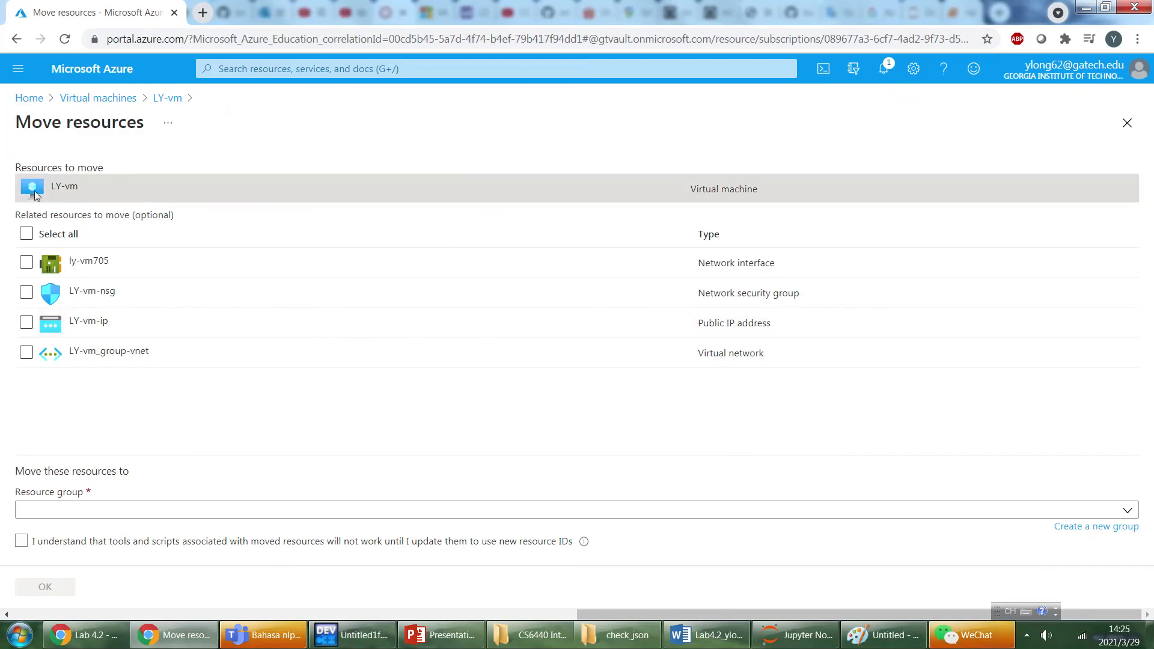
click(26, 234)
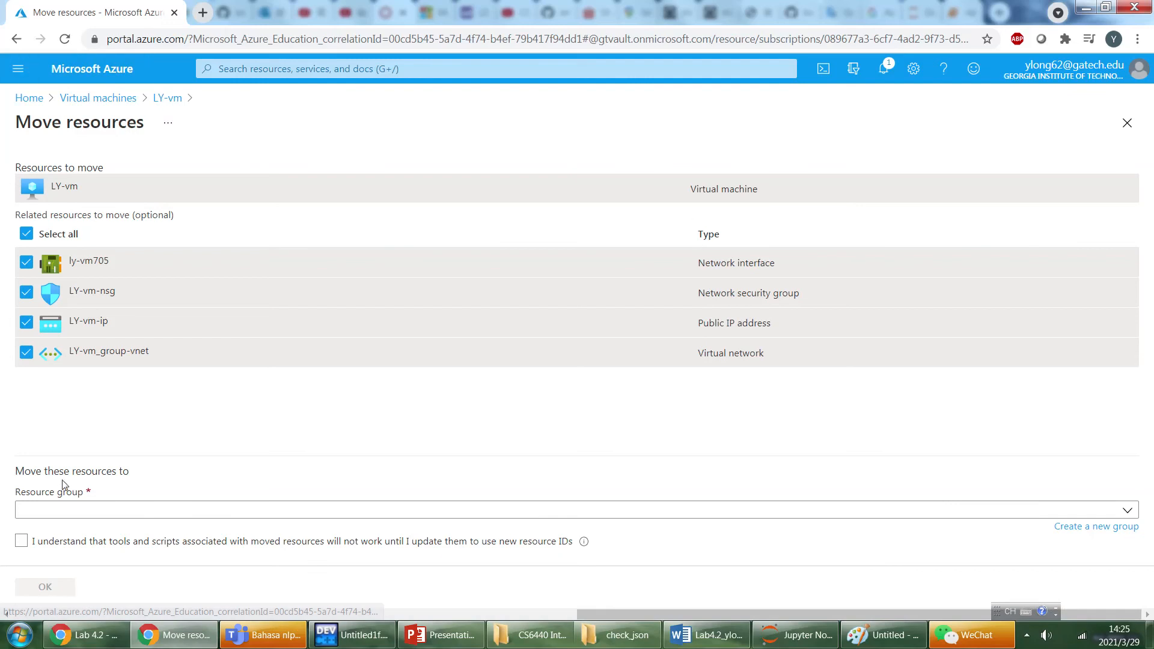
click(55, 510)
click(255, 416)
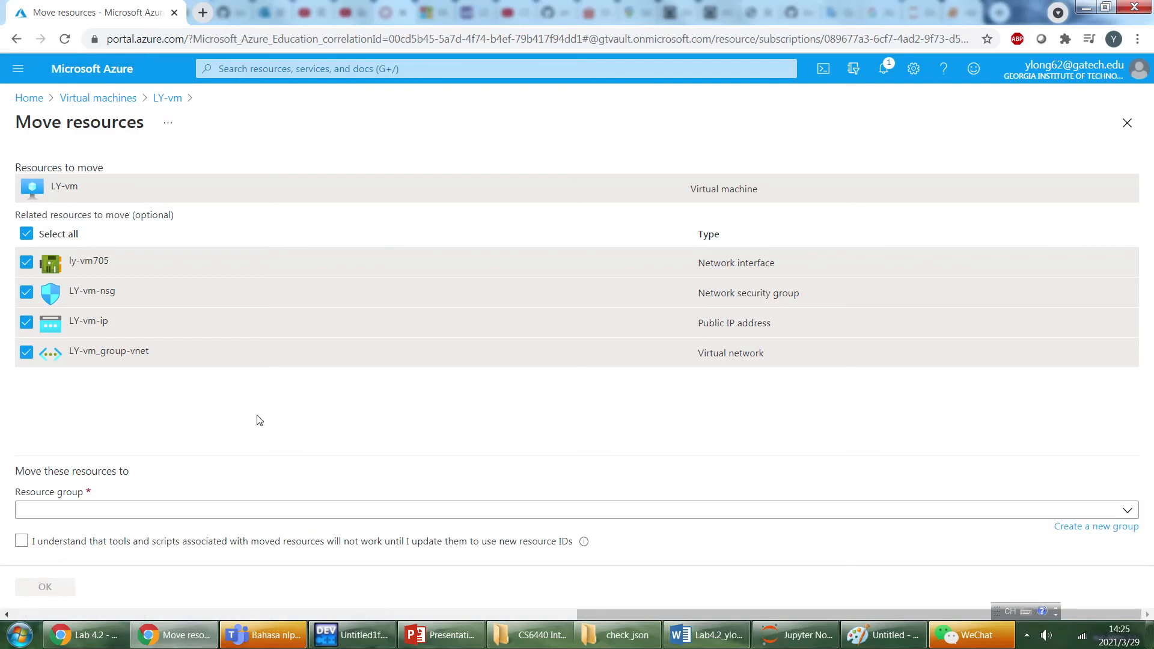
click(173, 99)
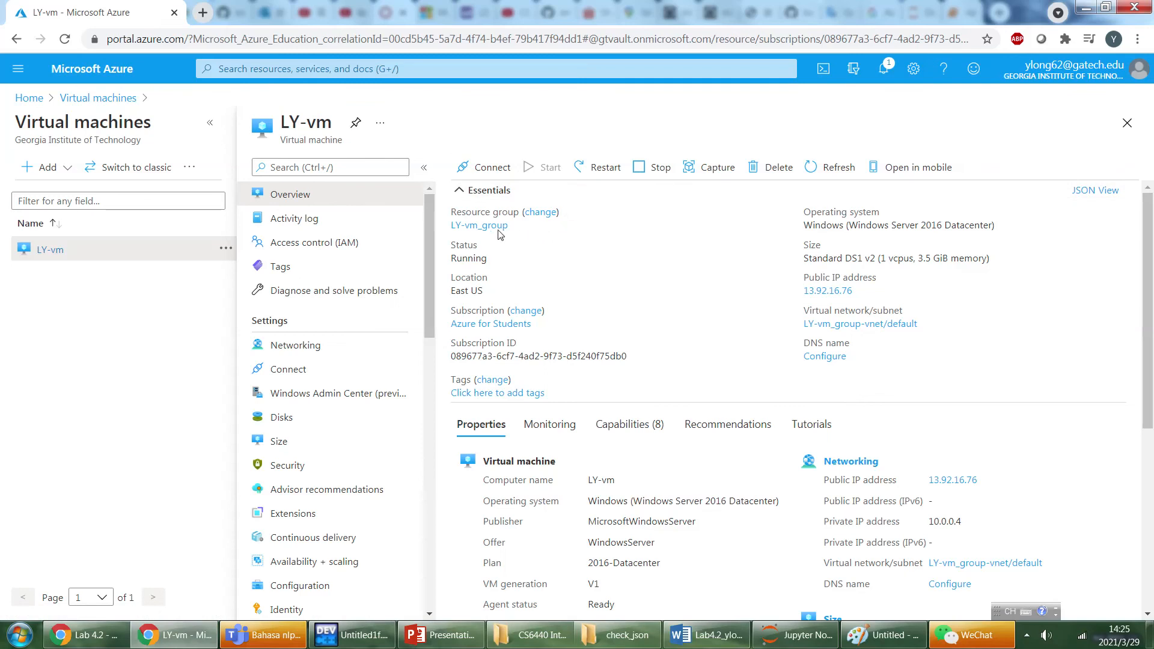
Open the LY-vm_group resource group, select all its resources, and delete them with the confirmation "yes".
click(477, 226)
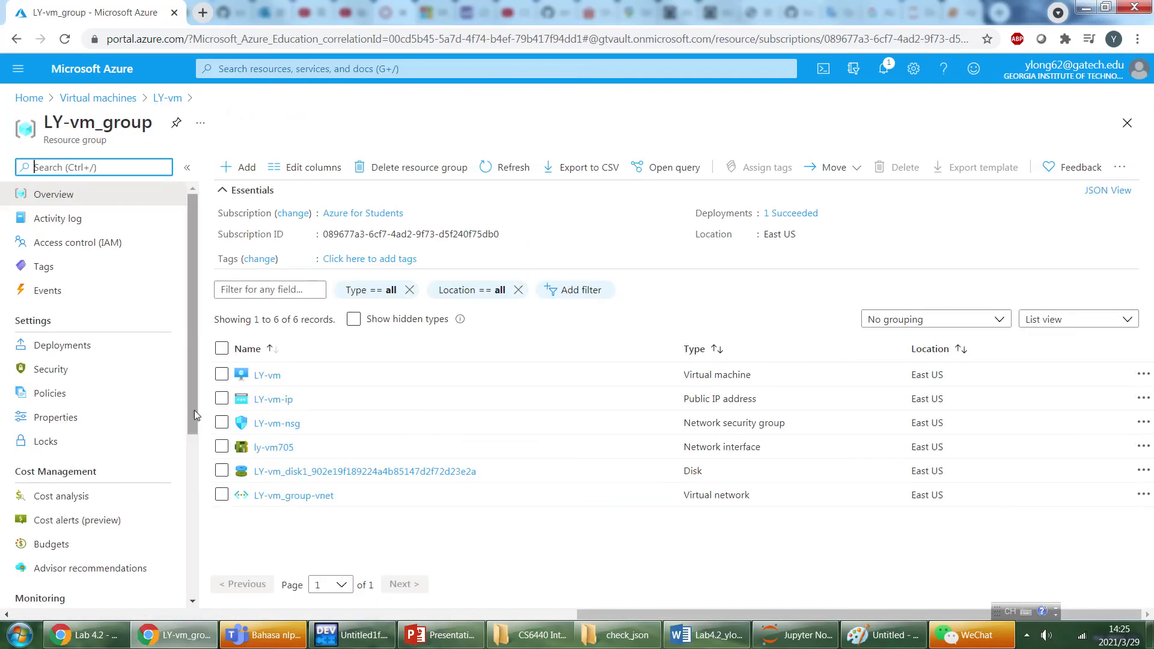
click(221, 348)
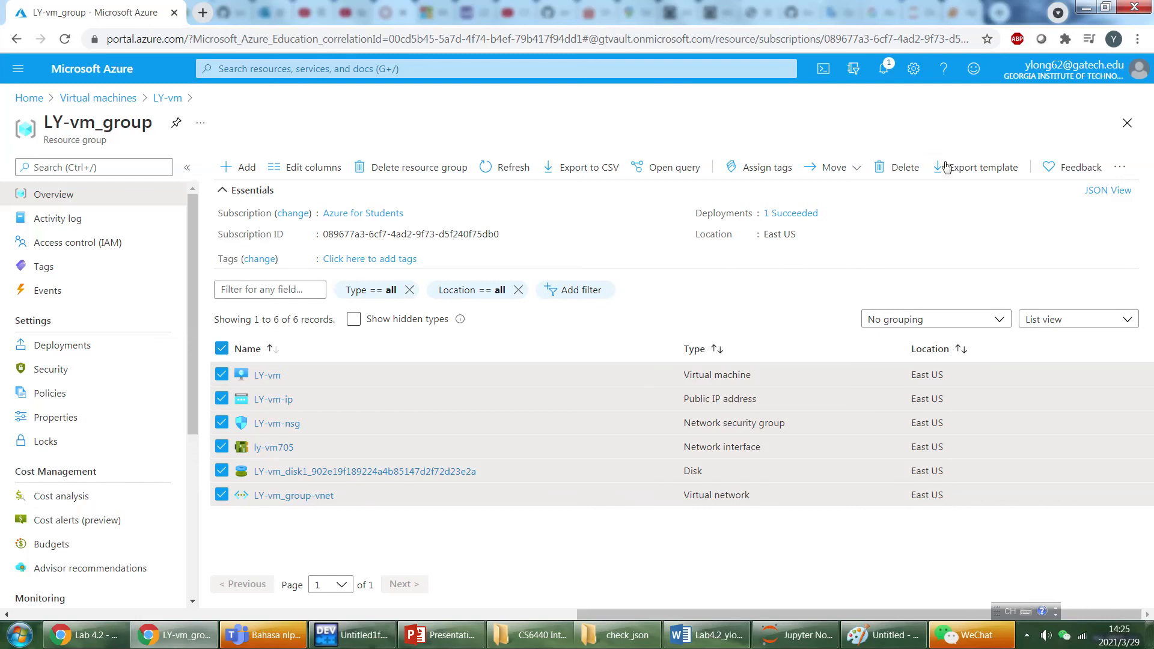
click(900, 172)
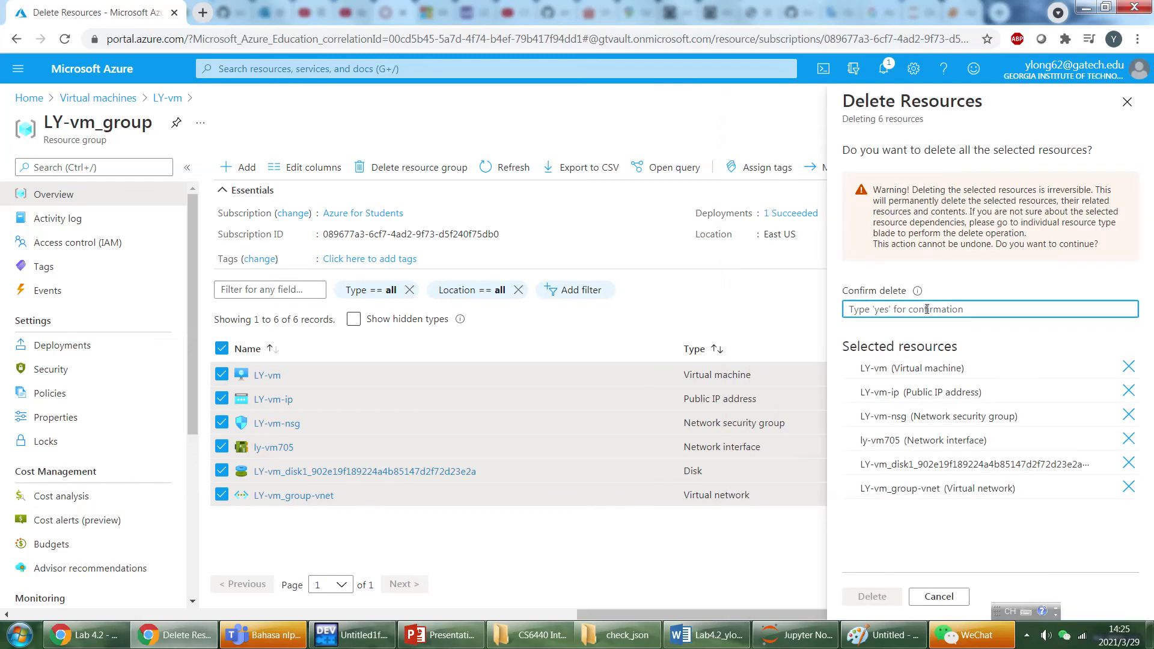
text(yes)
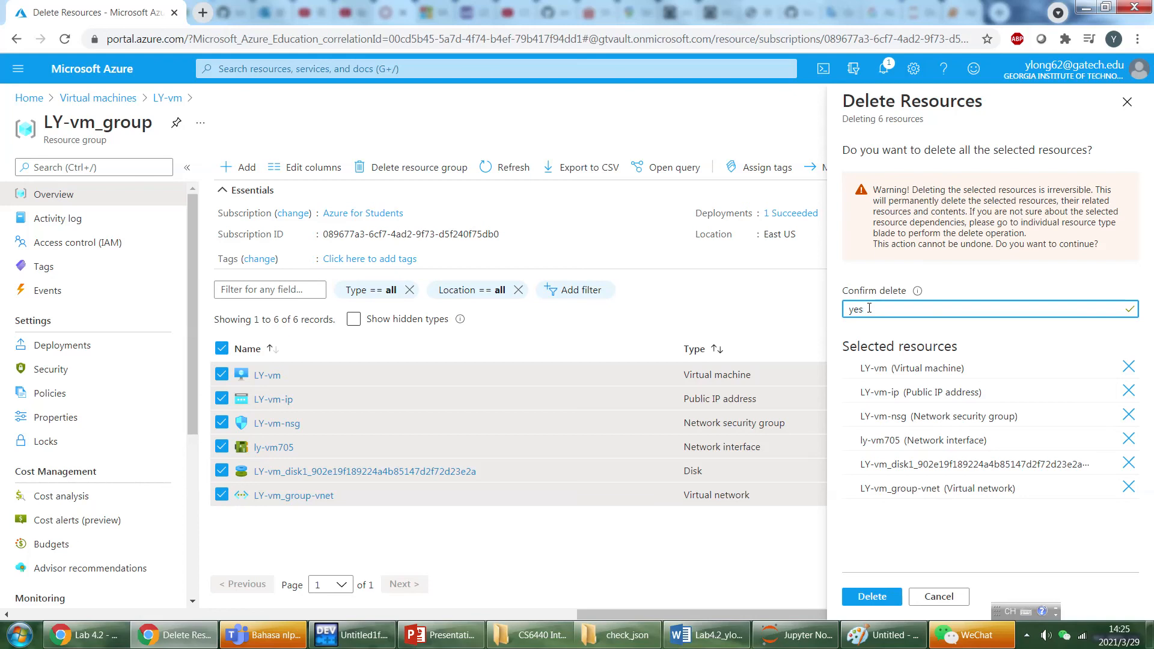
click(855, 595)
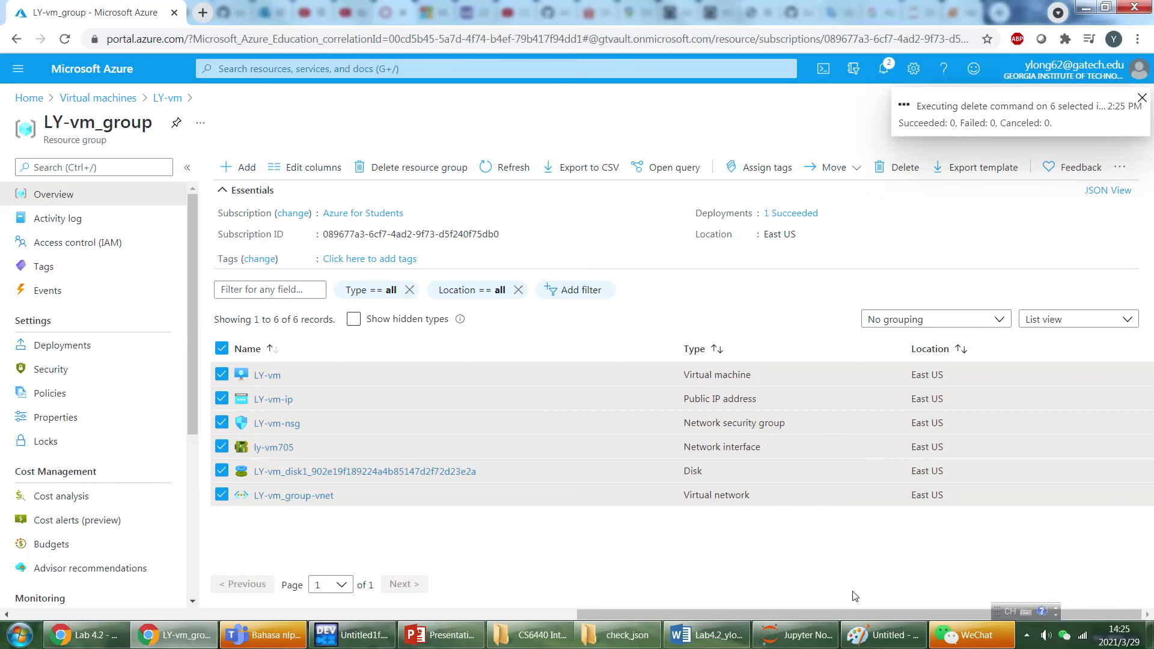
mouse_move(583, 2)
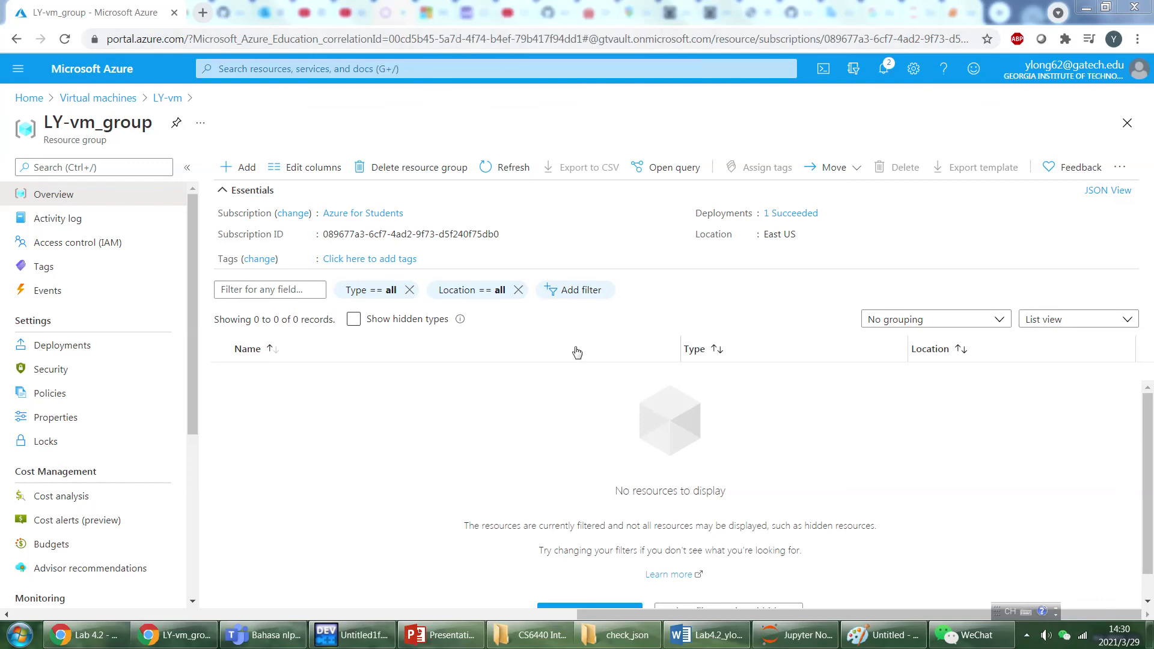
scroll(1035, 436, down, 1)
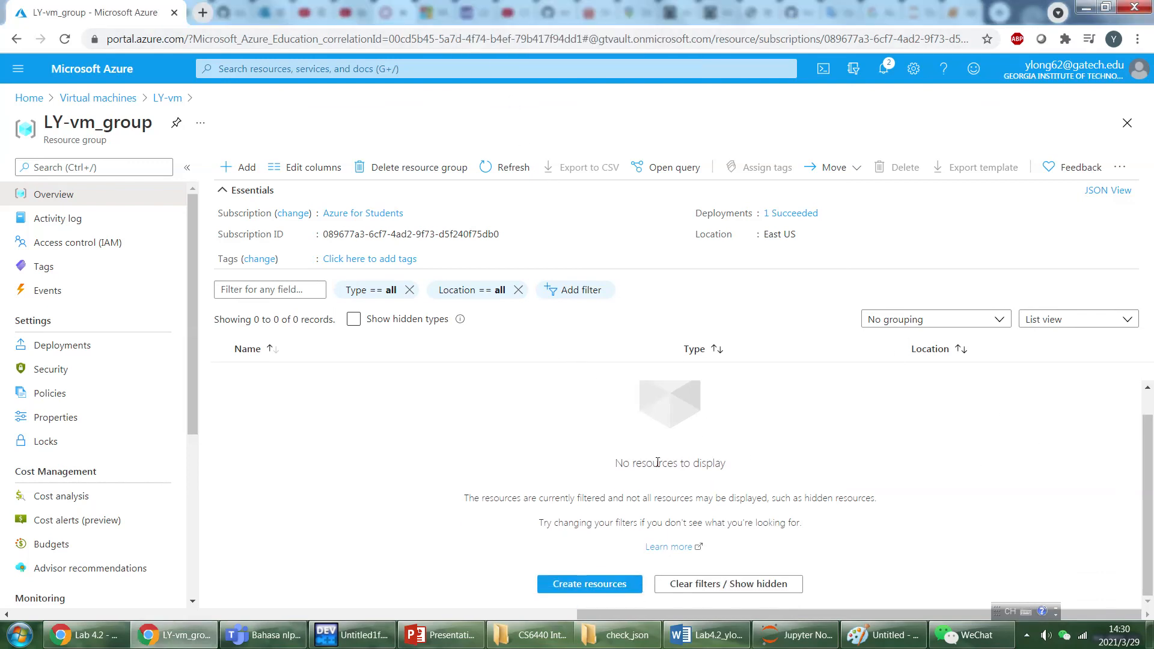
scroll(724, 466, up, 1)
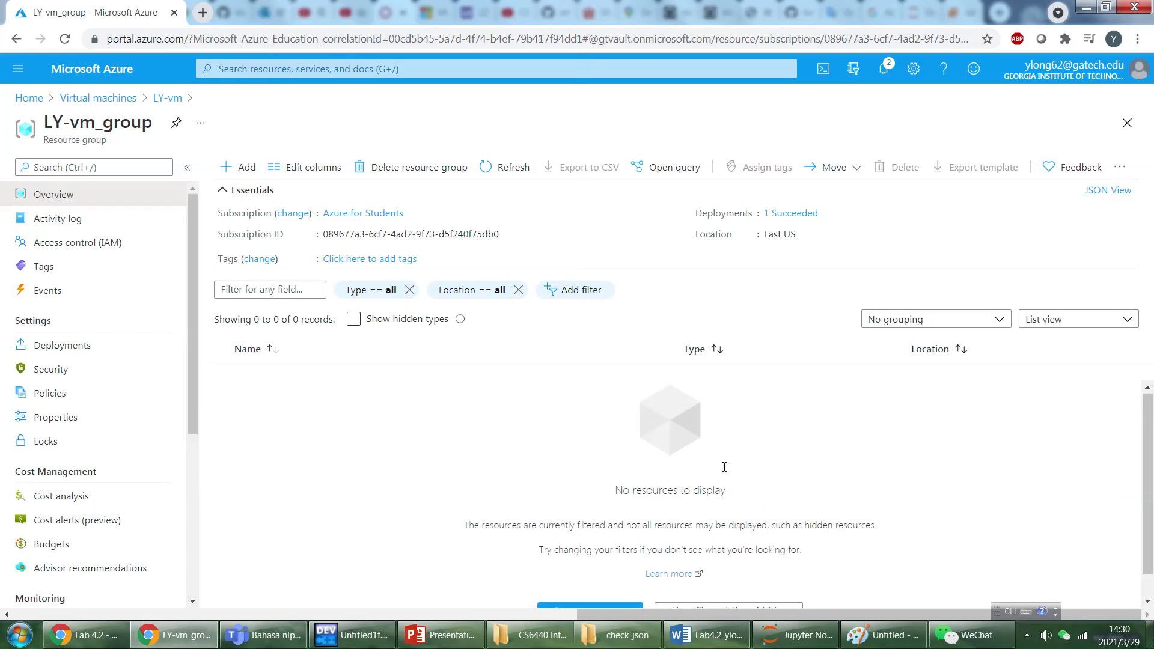
mouse_move(504, 10)
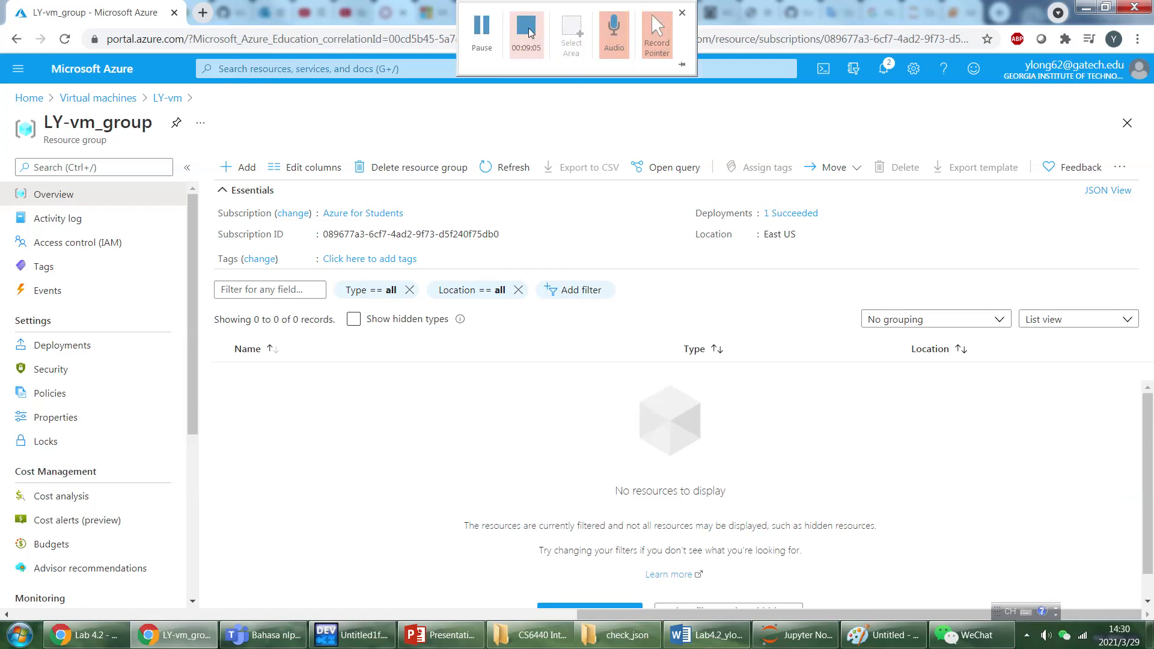